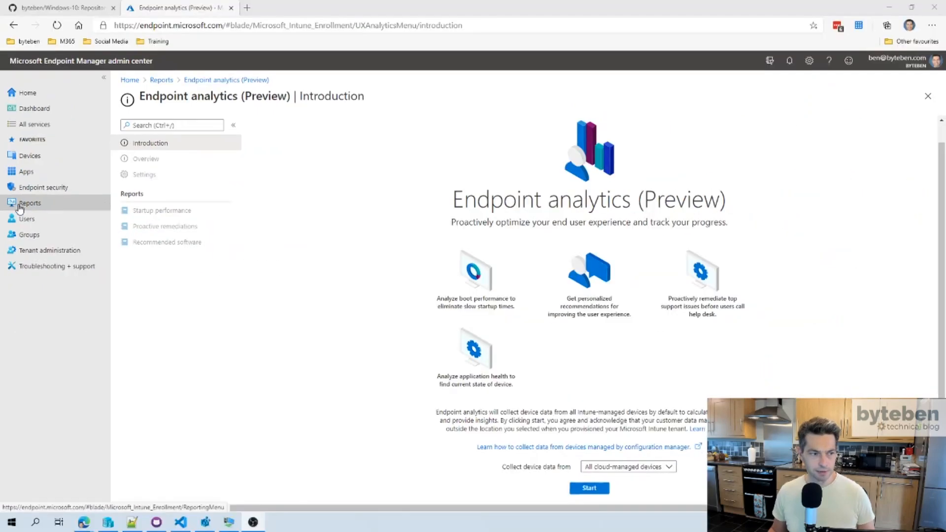
- Open Endpoint analytics (Preview) from Reports and start it, collecting device data from all cloud-managed devices
{"action": "left_click", "coordinate": [19, 207]}
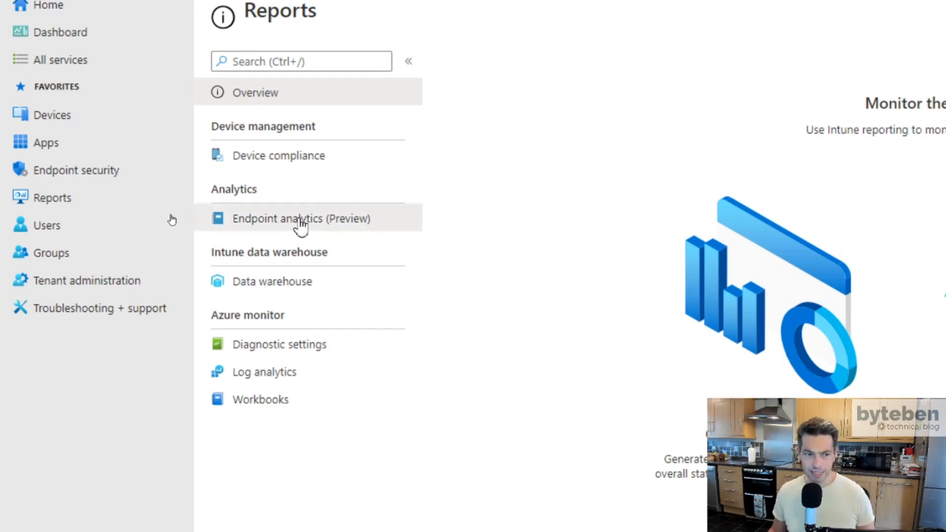
{"action": "left_click", "coordinate": [300, 219]}
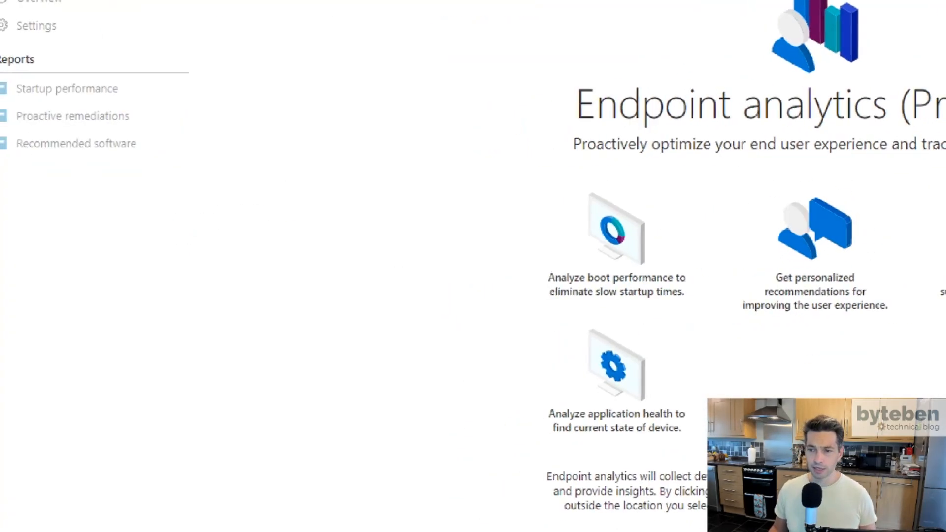
{"action": "key", "text": "alt+Tab"}
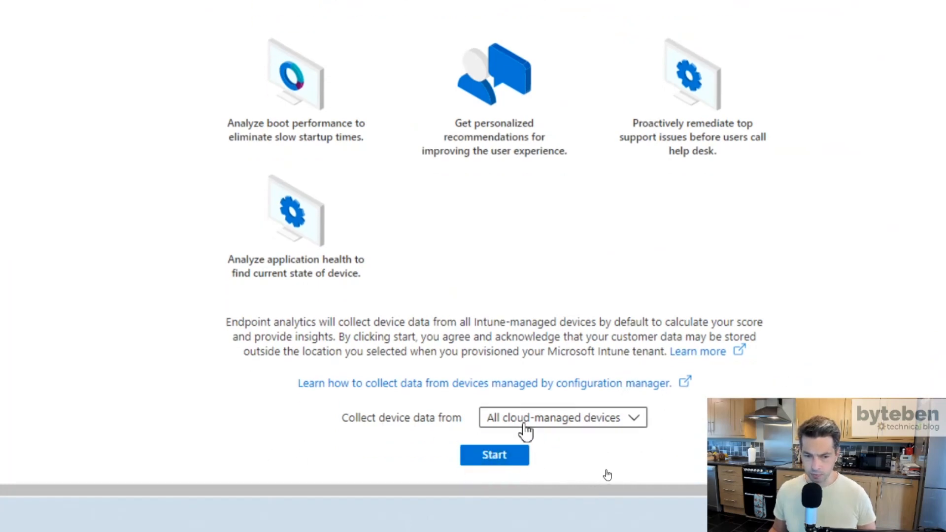
{"action": "left_click", "coordinate": [525, 432]}
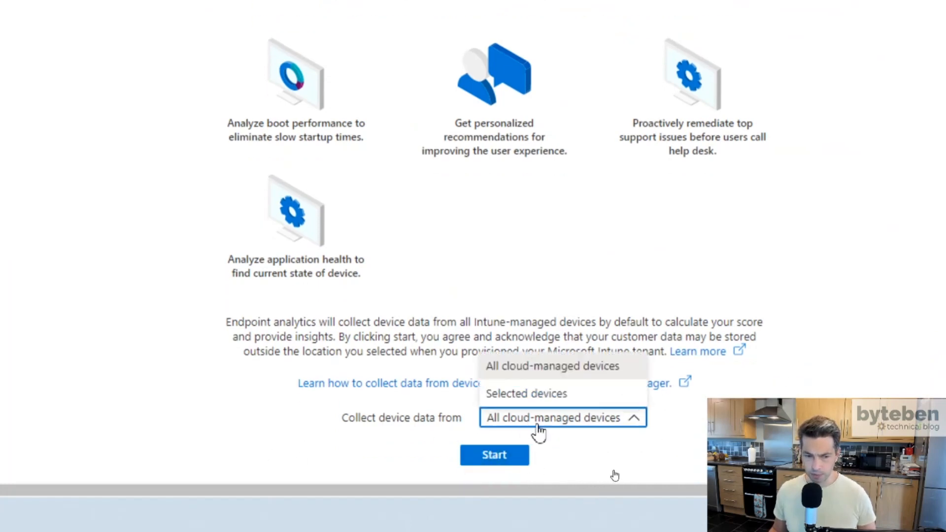
{"action": "left_click", "coordinate": [570, 374]}
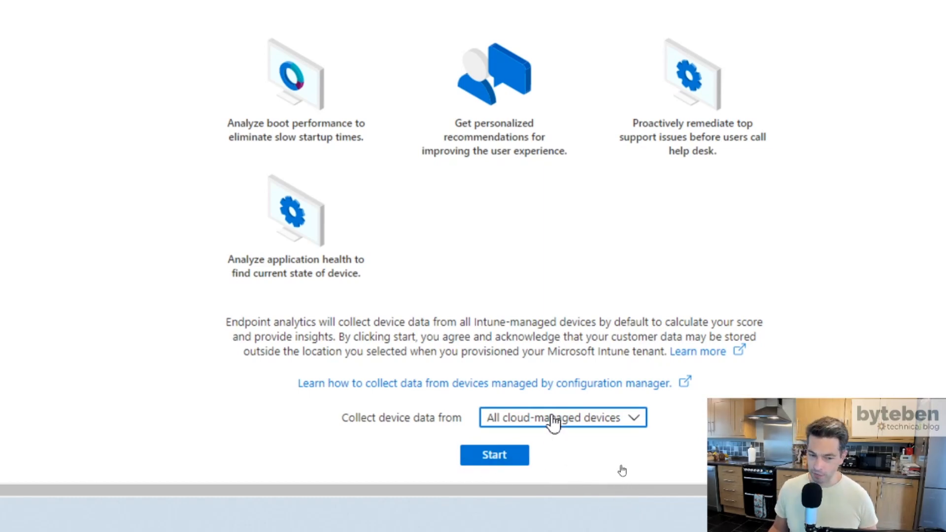
{"action": "left_click", "coordinate": [503, 453]}
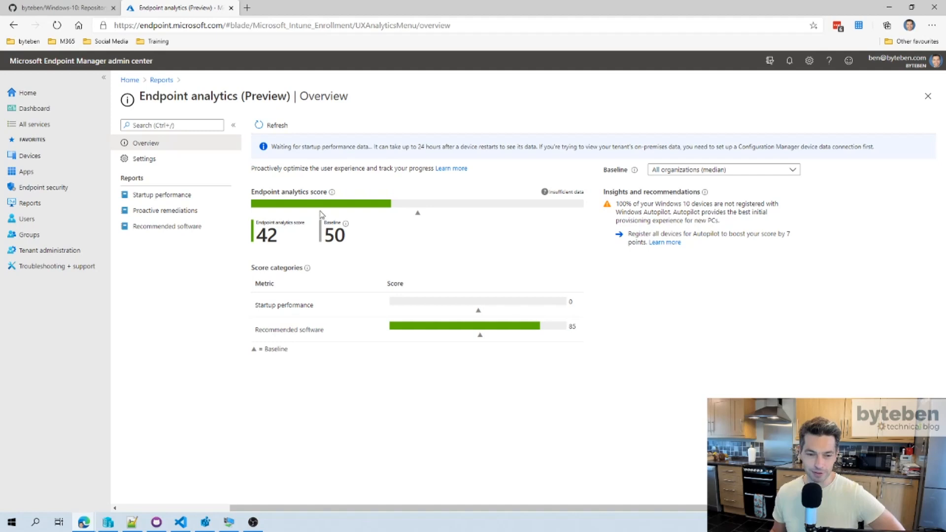
{"action": "mouse_move", "coordinate": [312, 210]}
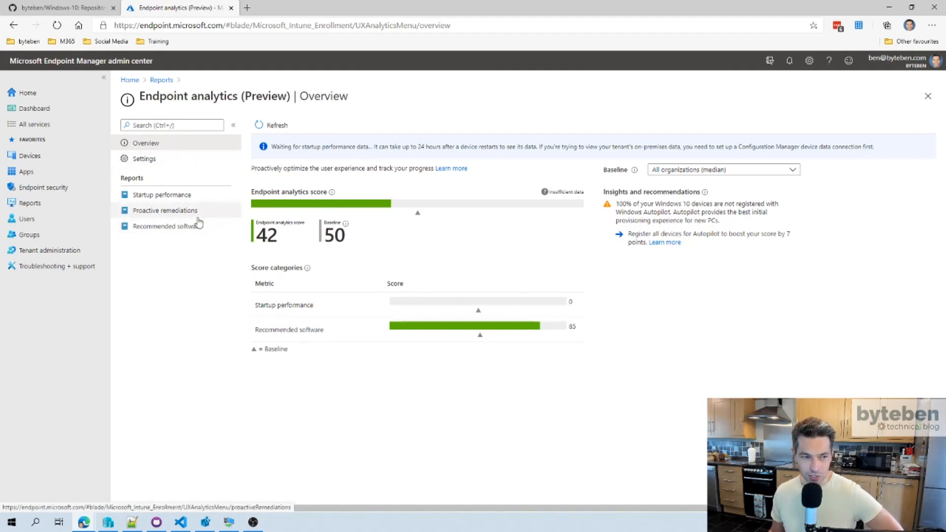
- Open the Proactive remediations report, confirm that the tenant owns a required license, and refresh the script package list
{"action": "left_click", "coordinate": [178, 212]}
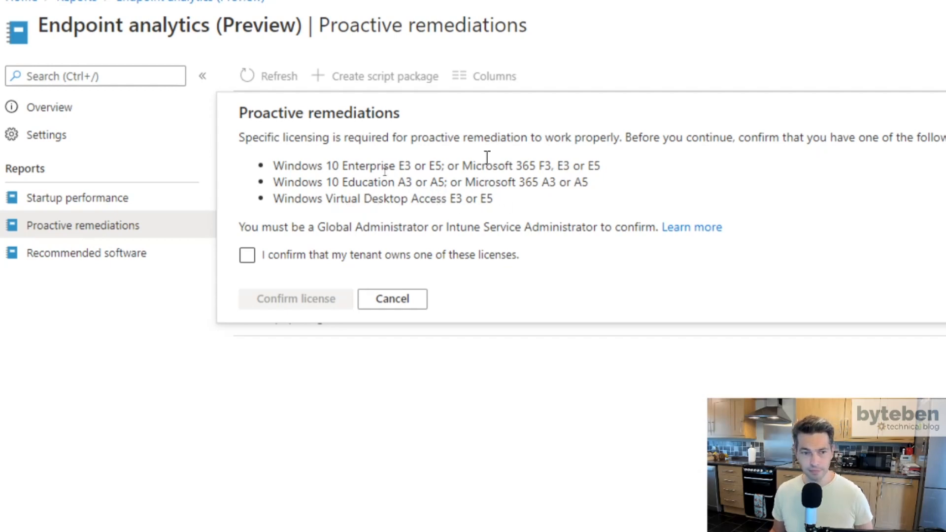
{"action": "left_click", "coordinate": [418, 260]}
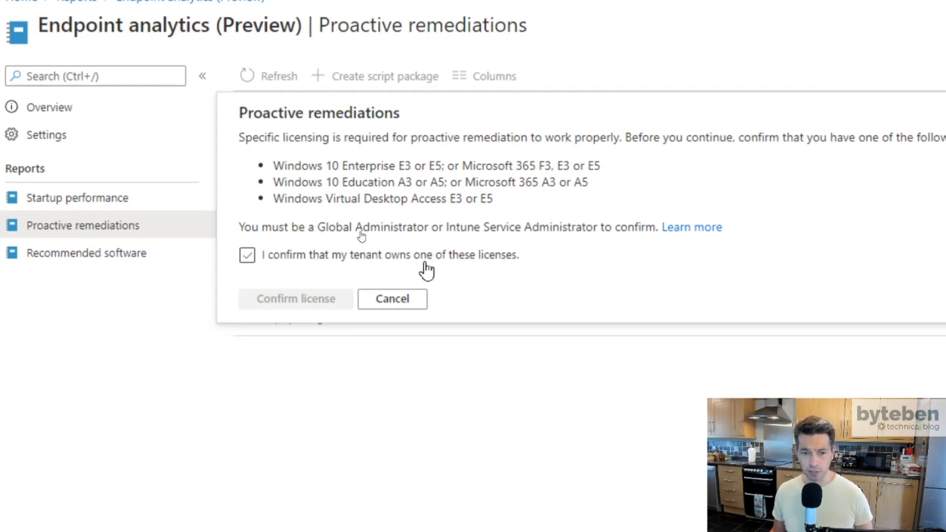
{"action": "left_click", "coordinate": [251, 261]}
{"action": "left_click", "coordinate": [296, 300]}
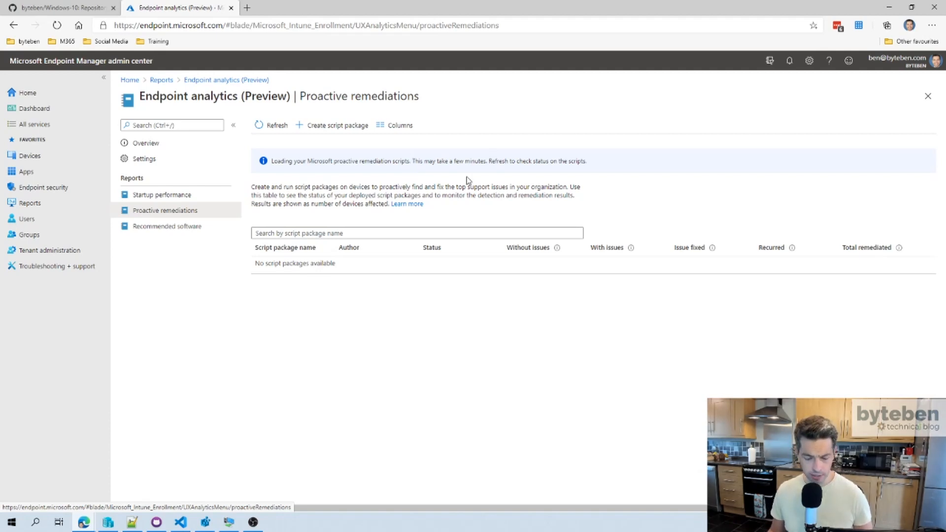
{"action": "left_click", "coordinate": [253, 128]}
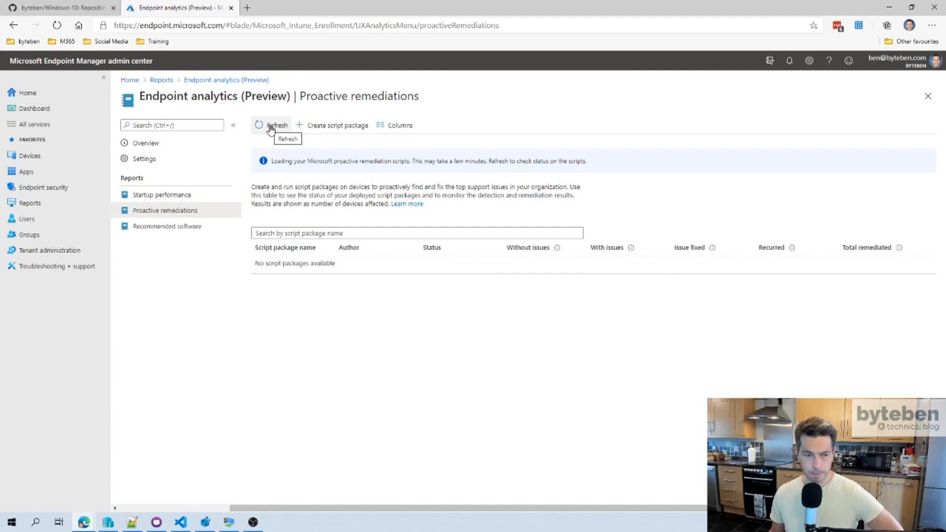
{"action": "left_click", "coordinate": [270, 126]}
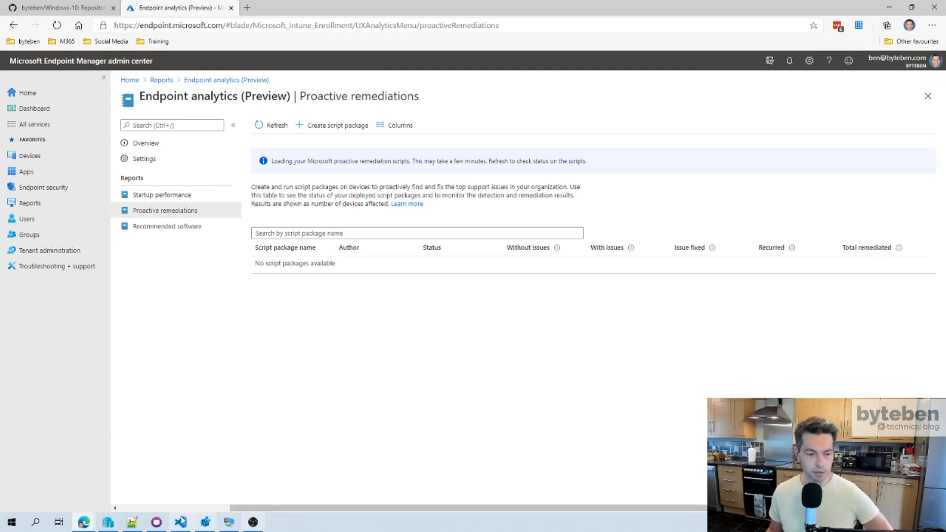
- Switch to Registry Editor and set NoAutoUpdate under HKEY_LOCAL_MACHINE\SOFTWARE\Policies\Microsoft\Windows\WindowsUpdate\AU to 1
{"action": "left_click", "coordinate": [202, 525]}
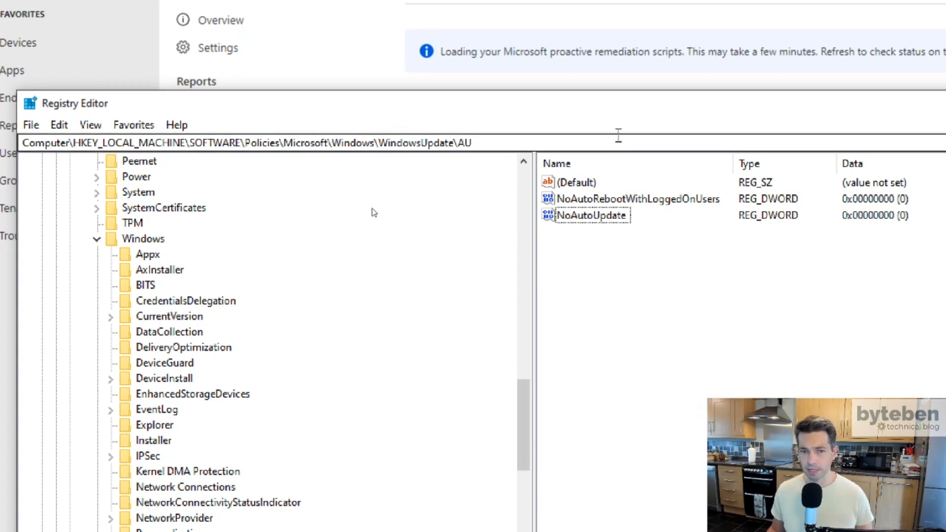
{"action": "left_click_drag", "start_coordinate": [616, 91], "coordinate": [492, 68]}
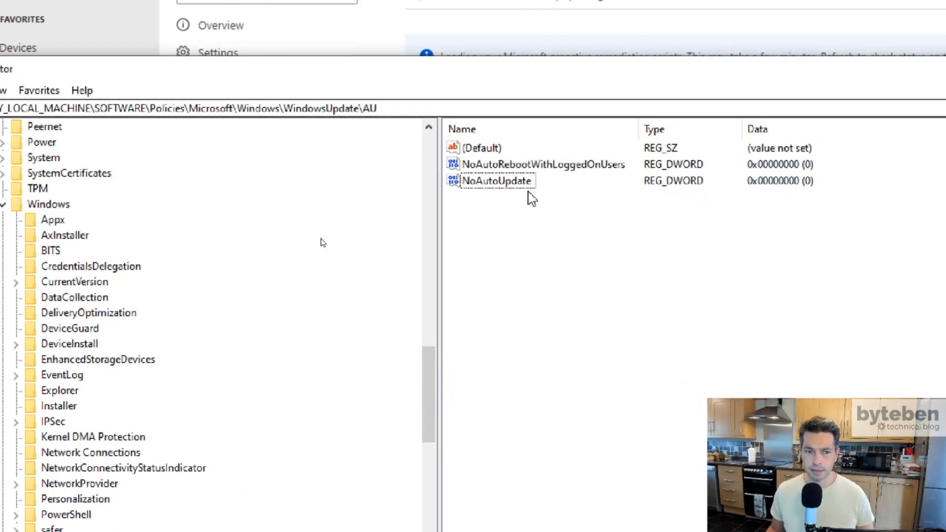
{"action": "double_click", "coordinate": [504, 180]}
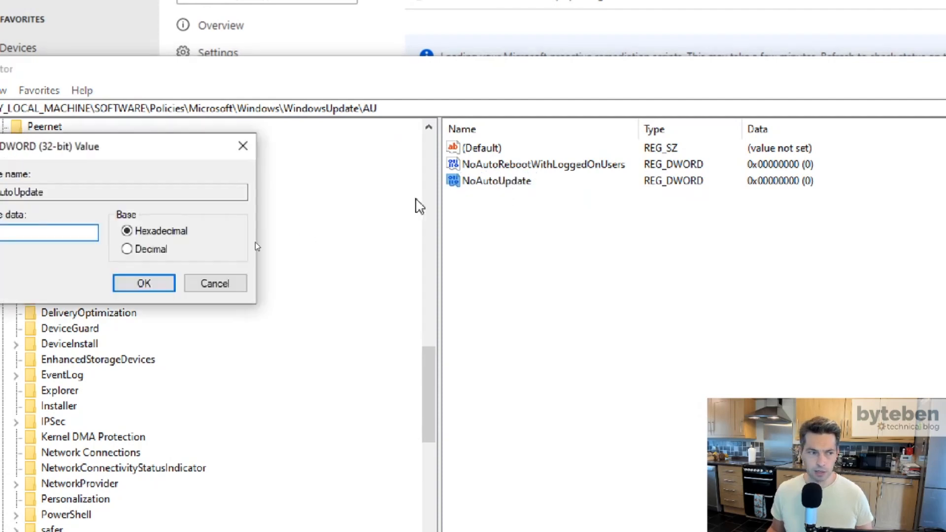
{"action": "key", "text": "Return"}
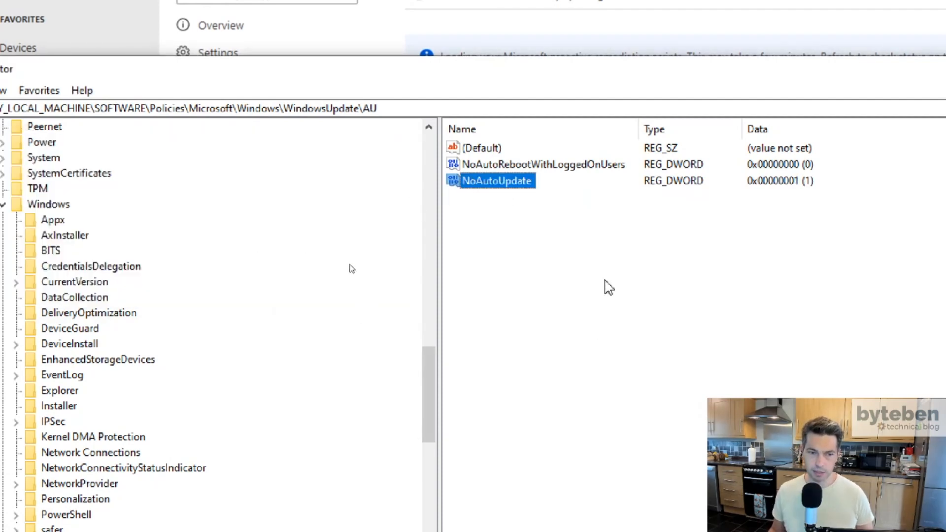
{"action": "left_click", "coordinate": [515, 205]}
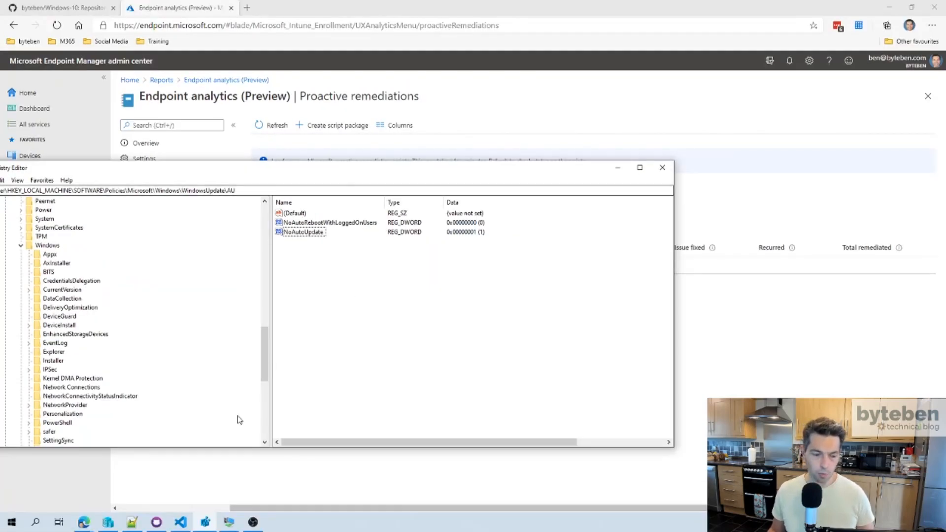
- Search Windows for "update" and open the Windows Update settings to check the automatic update status
{"action": "left_click", "coordinate": [4, 524]}
{"action": "type", "text": "u"}
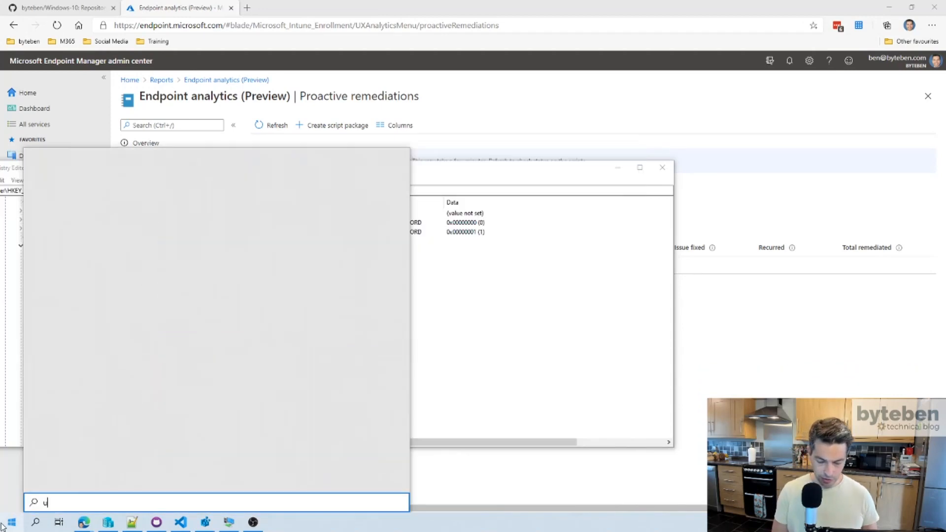
{"action": "type", "text": "pdate"}
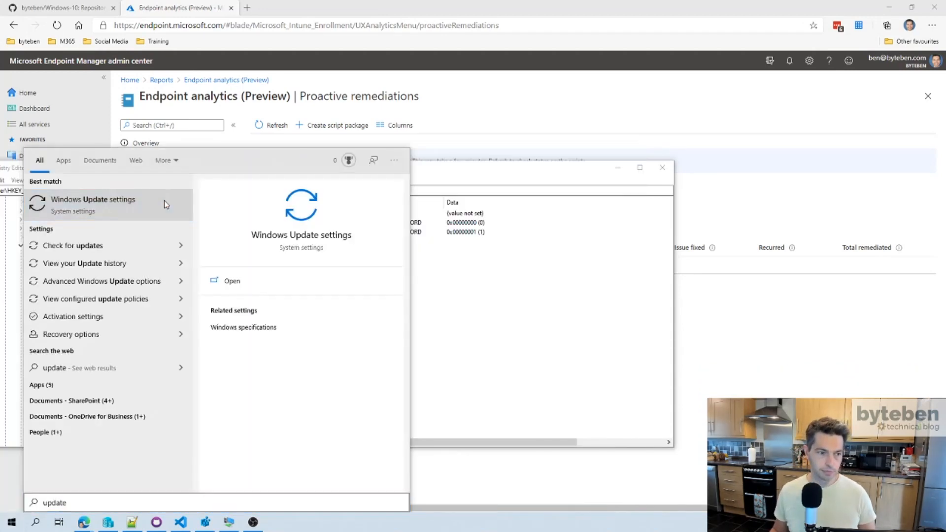
{"action": "left_click", "coordinate": [164, 200]}
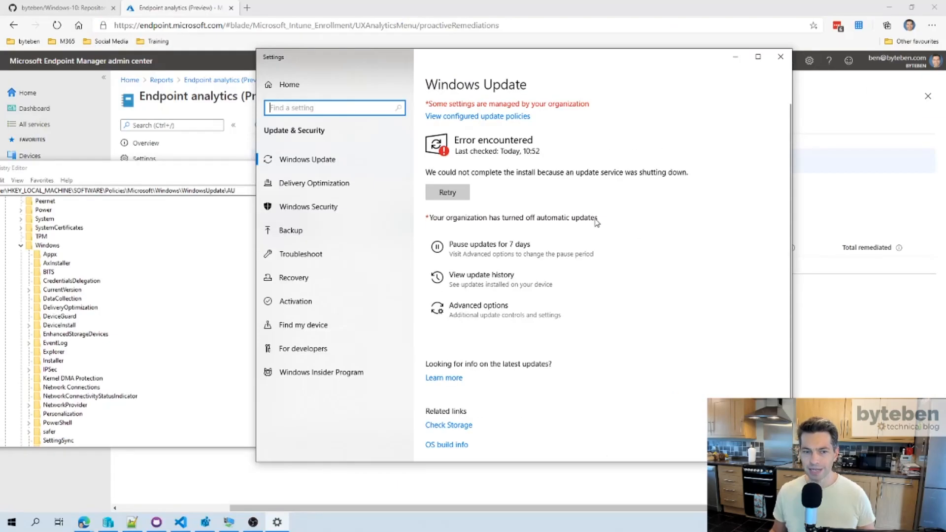
- Return to Registry Editor and set the NoAutoUpdate value under WindowsUpdate\AU to 0
{"action": "left_click", "coordinate": [217, 174]}
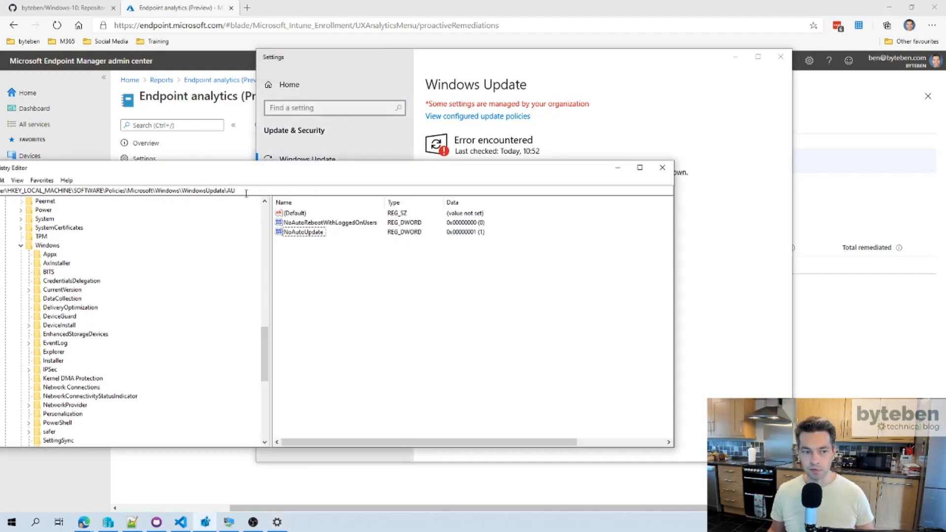
{"action": "double_click", "coordinate": [305, 233]}
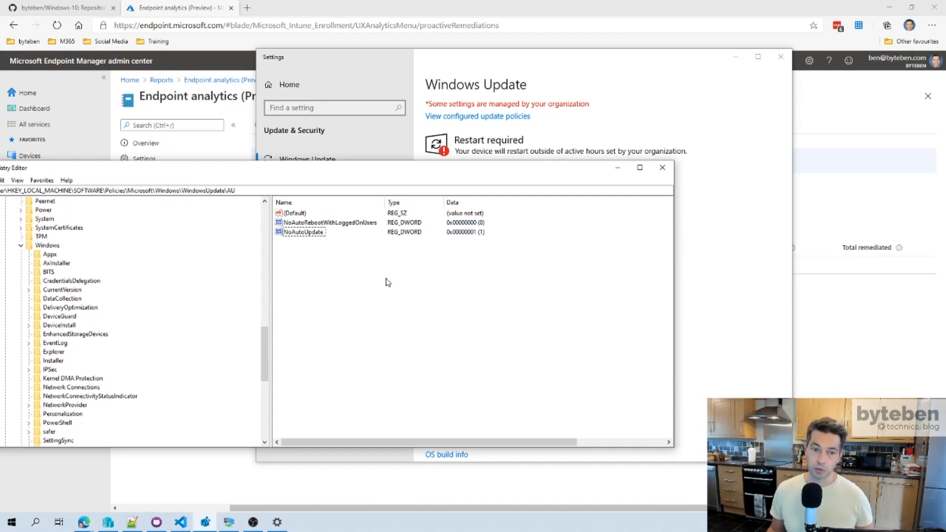
{"action": "double_click", "coordinate": [303, 232]}
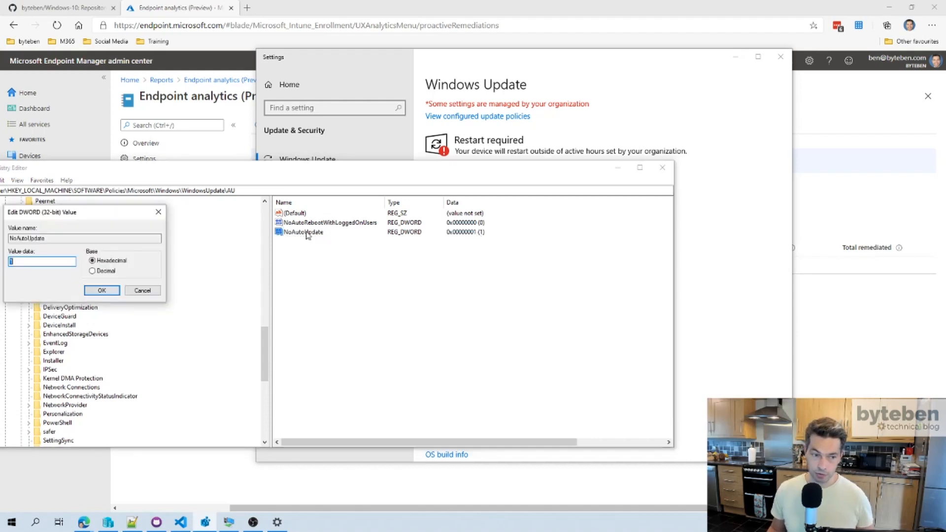
{"action": "type", "text": "0"}
{"action": "key", "text": "Return"}
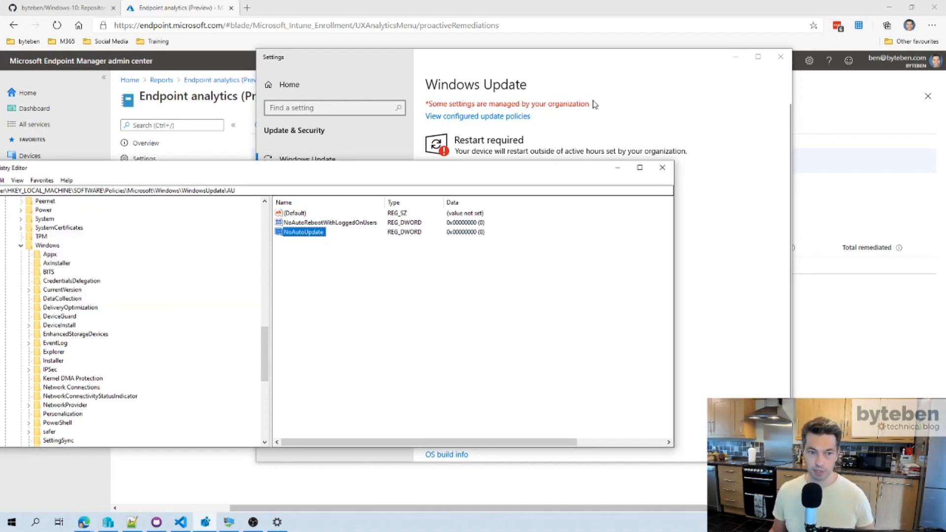
- Close and reopen the Windows Update settings to recheck the update status, and minimise both Settings and Registry Editor
{"action": "left_click", "coordinate": [780, 57]}
{"action": "left_click", "coordinate": [3, 523]}
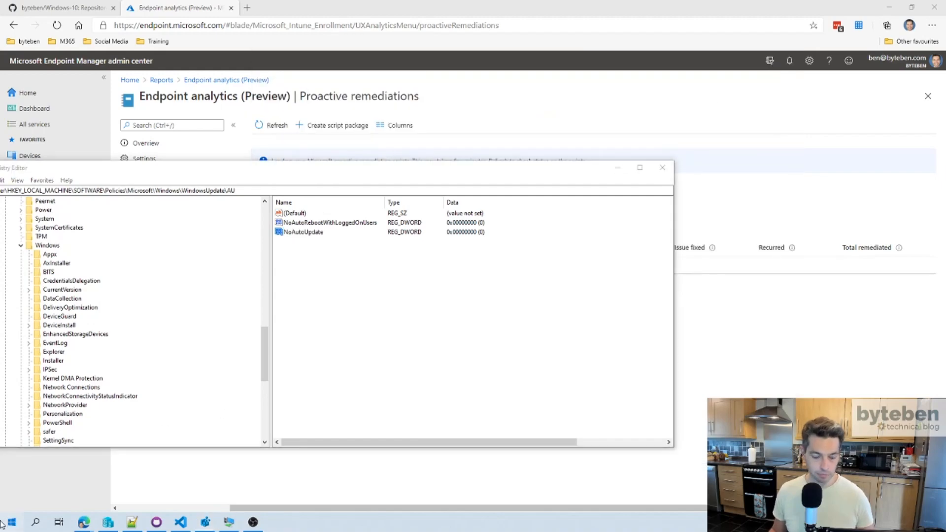
{"action": "type", "text": "window"}
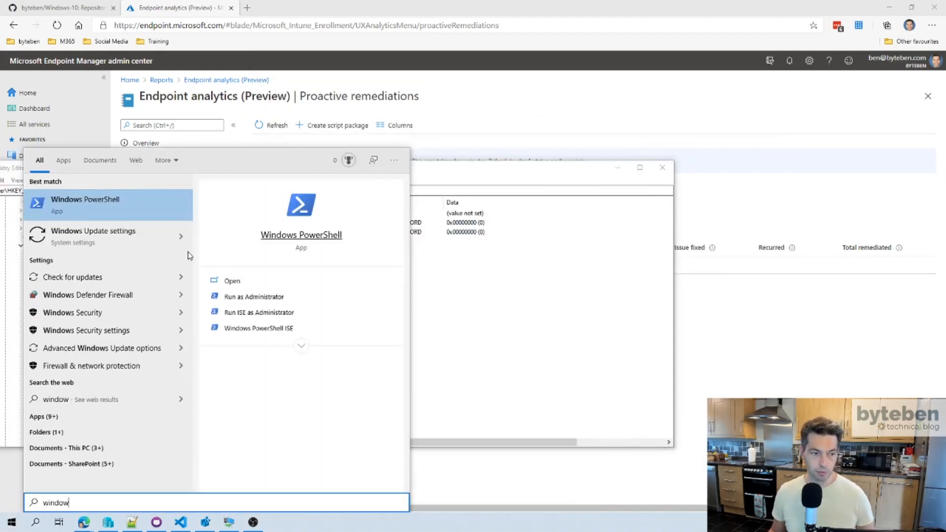
{"action": "left_click", "coordinate": [89, 243]}
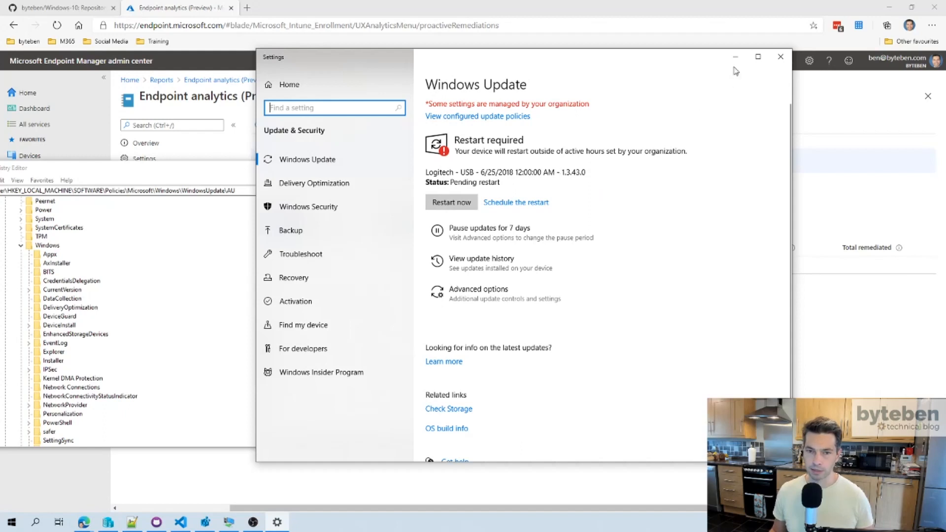
{"action": "left_click", "coordinate": [736, 57]}
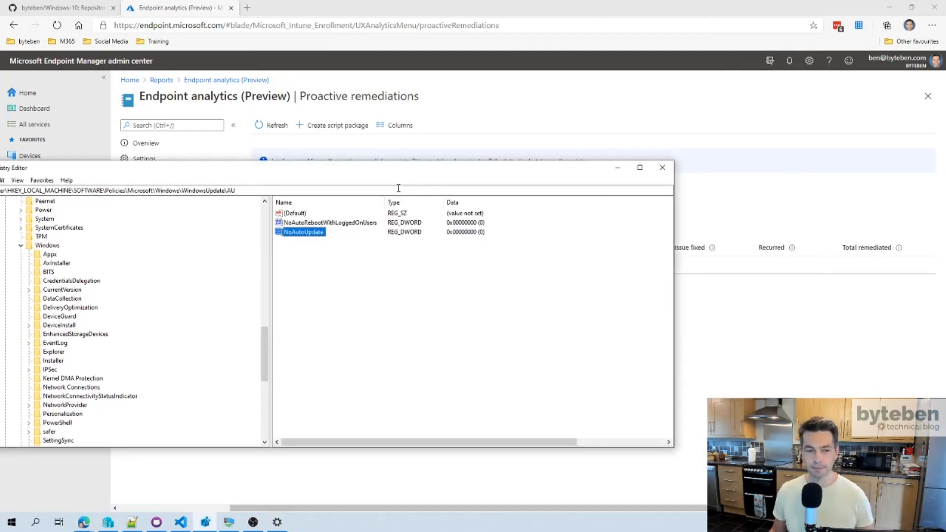
{"action": "left_click_drag", "start_coordinate": [338, 173], "coordinate": [398, 194]}
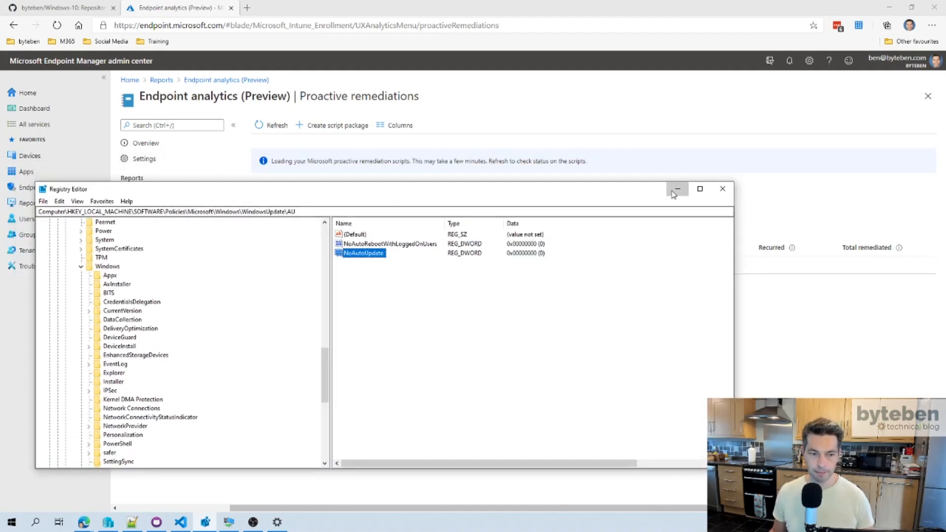
{"action": "left_click", "coordinate": [677, 189]}
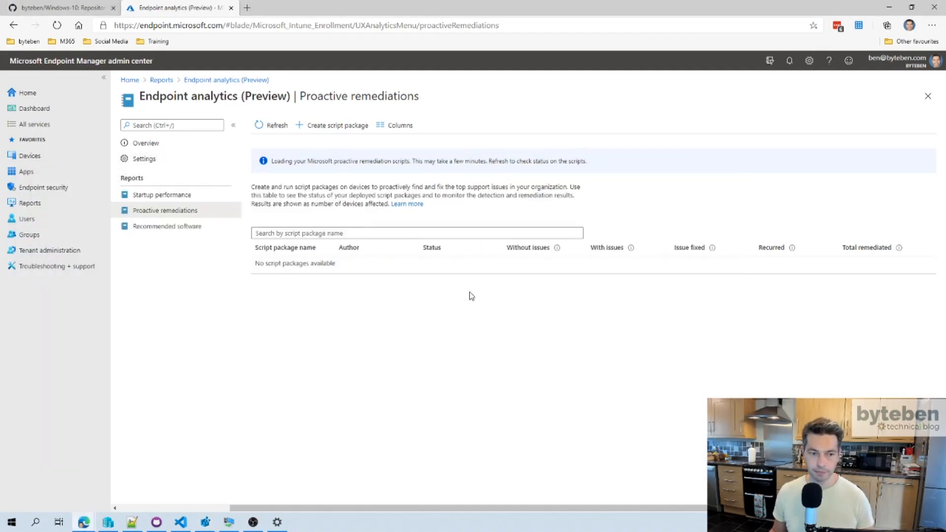
- Switch to Visual Studio Code and review the compliance output and exit codes in Detect_EnableAutomaticUpdates.ps1
{"action": "left_click", "coordinate": [181, 523]}
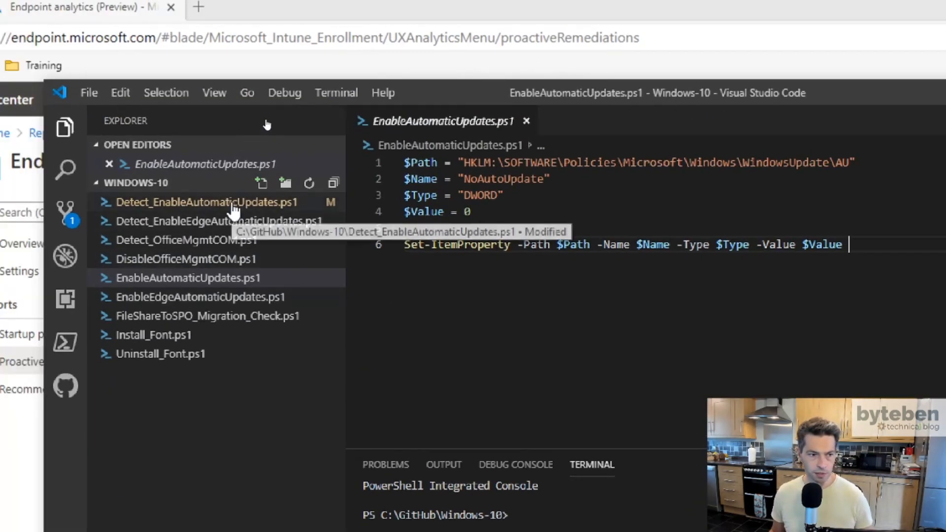
{"action": "left_click", "coordinate": [233, 206]}
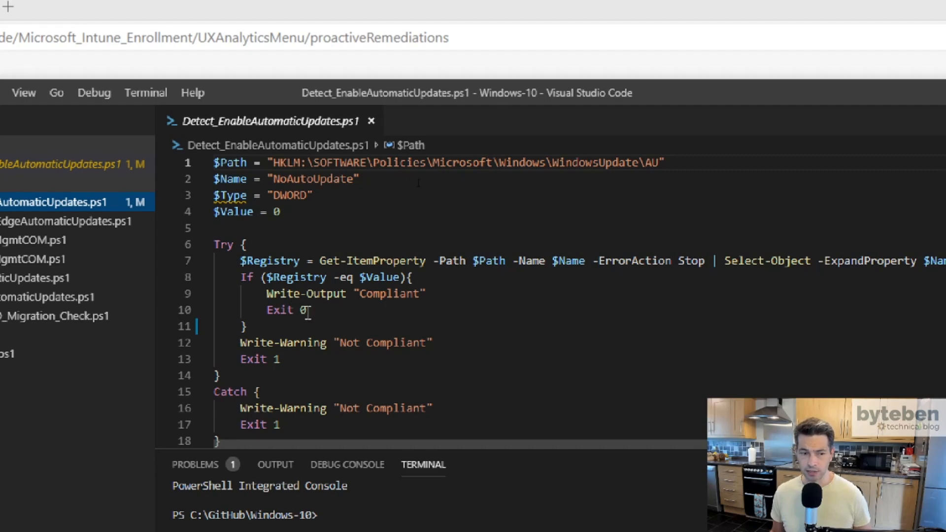
{"action": "left_click_drag", "start_coordinate": [450, 295], "coordinate": [260, 298]}
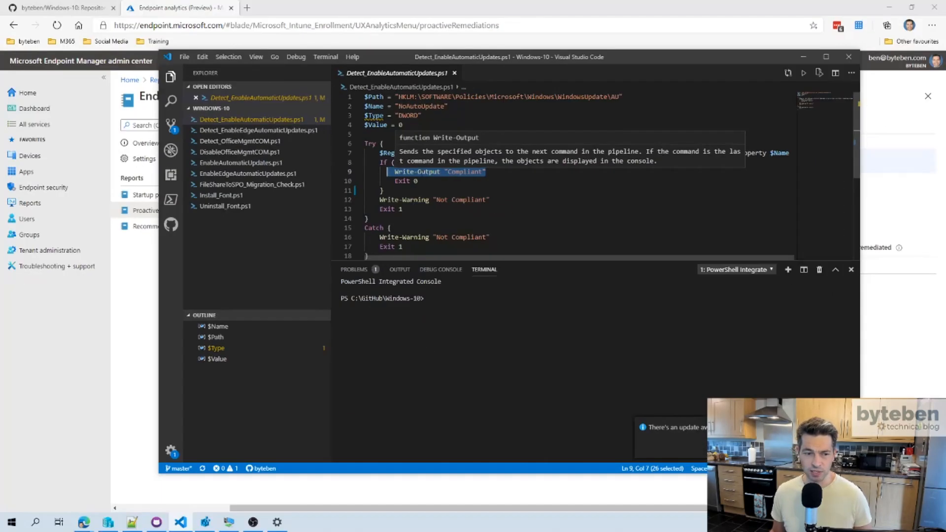
{"action": "left_click", "coordinate": [428, 185]}
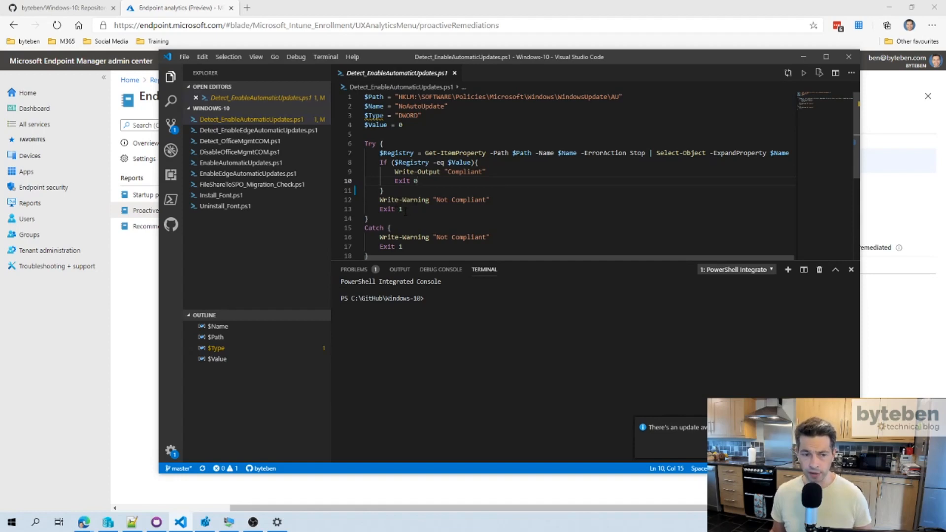
{"action": "scroll", "coordinate": [399, 219], "scroll_direction": "down", "scroll_amount": 1}
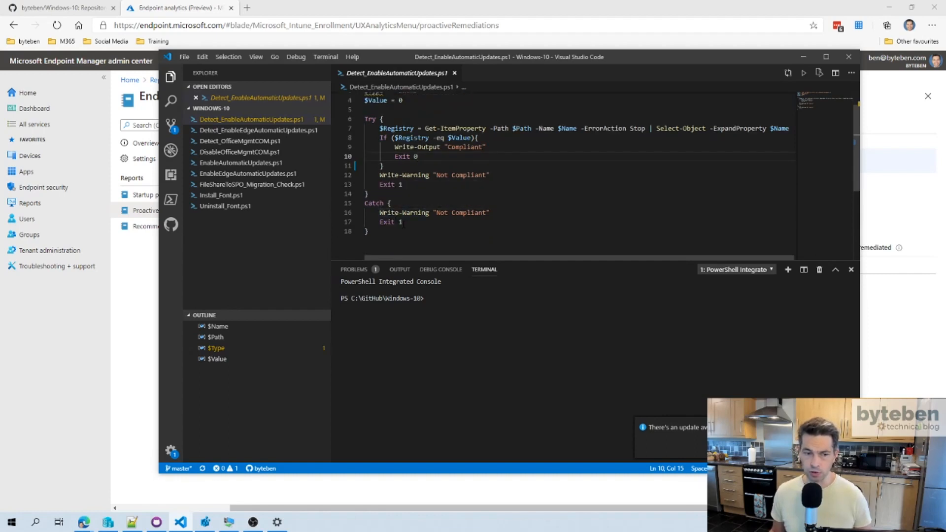
- Run Detect_EnableAutomaticUpdates.ps1 to test the detection logic against the current registry setting
{"action": "left_click", "coordinate": [424, 213]}
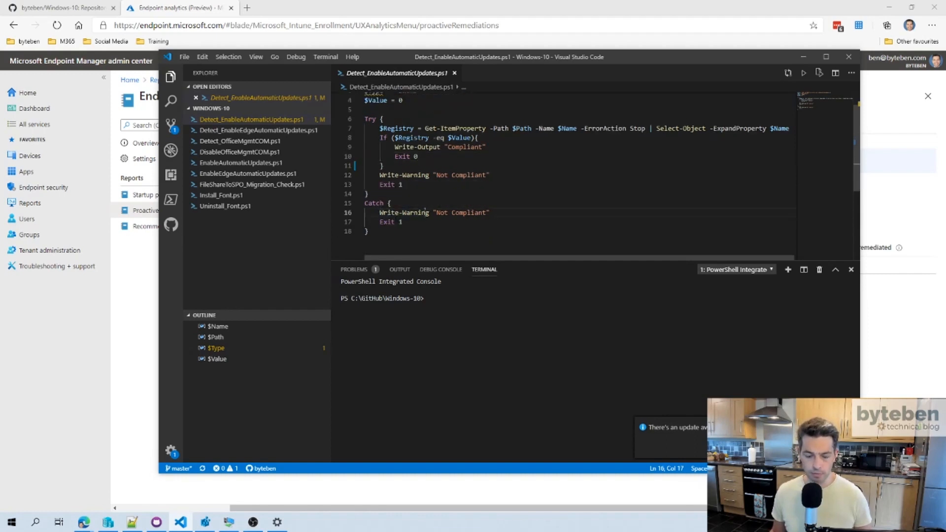
{"action": "key", "text": "F5"}
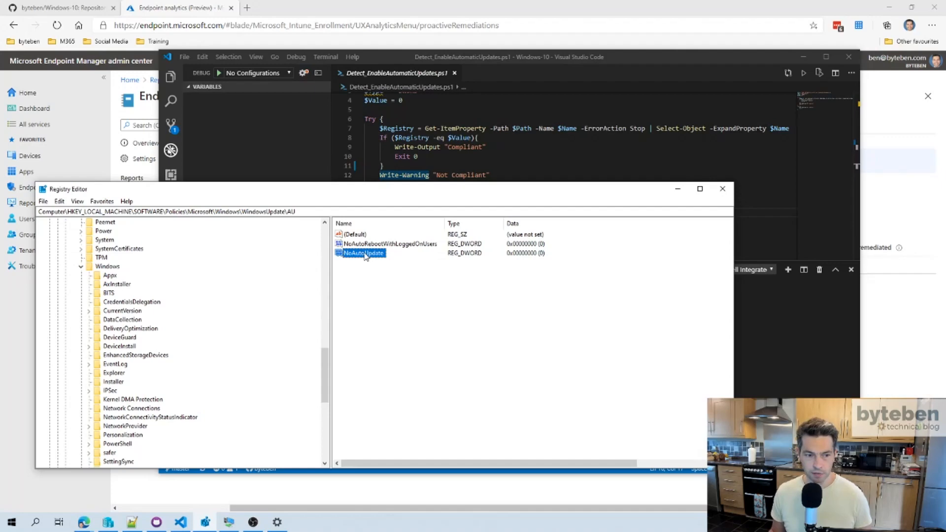
- Switch to Registry Editor and set NoAutoUpdate to 1, then minimise it and rerun Detect_EnableAutomaticUpdates.ps1 in Visual Studio Code
{"action": "double_click", "coordinate": [365, 253]}
{"action": "type", "text": "1"}
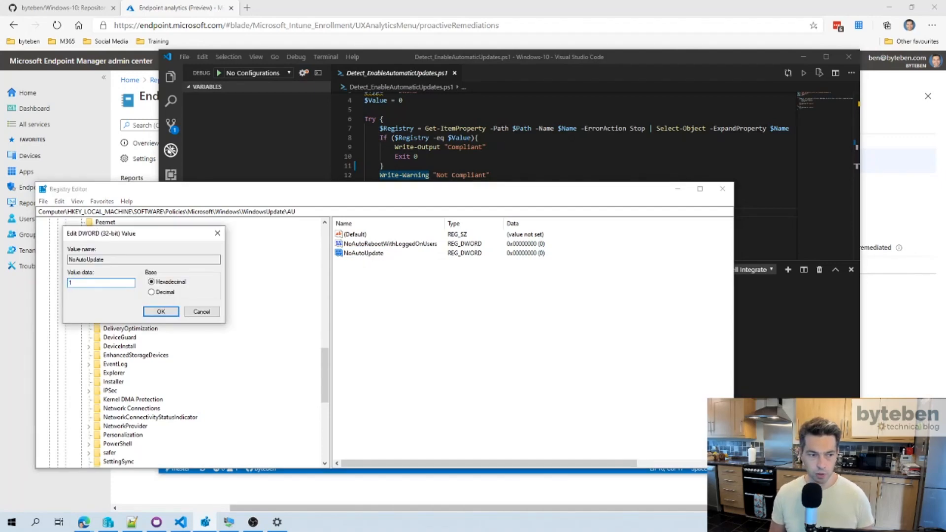
{"action": "key", "text": "Return"}
{"action": "left_click", "coordinate": [452, 325]}
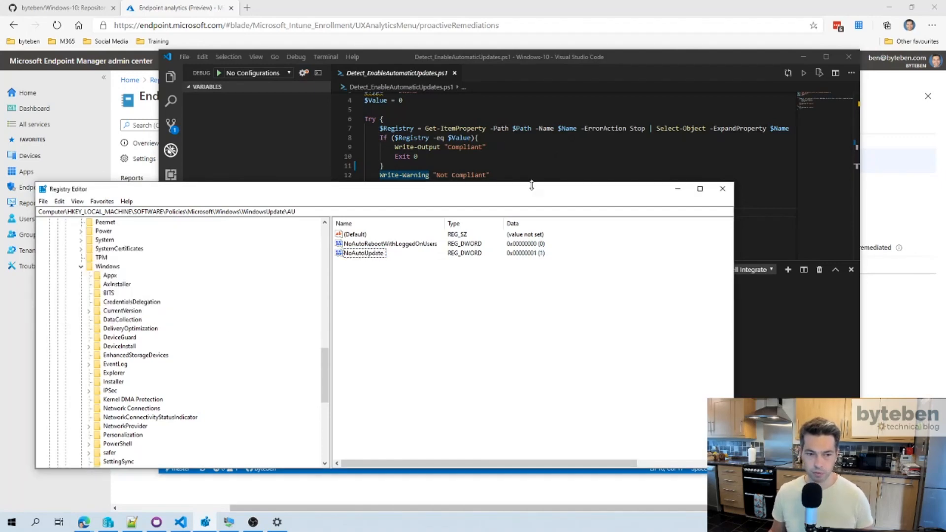
{"action": "left_click", "coordinate": [676, 190]}
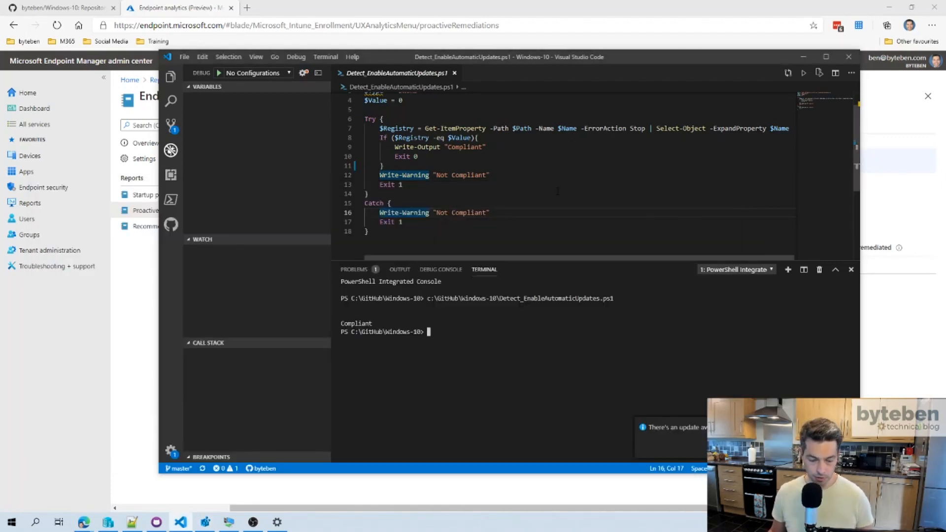
{"action": "key", "text": "F5"}
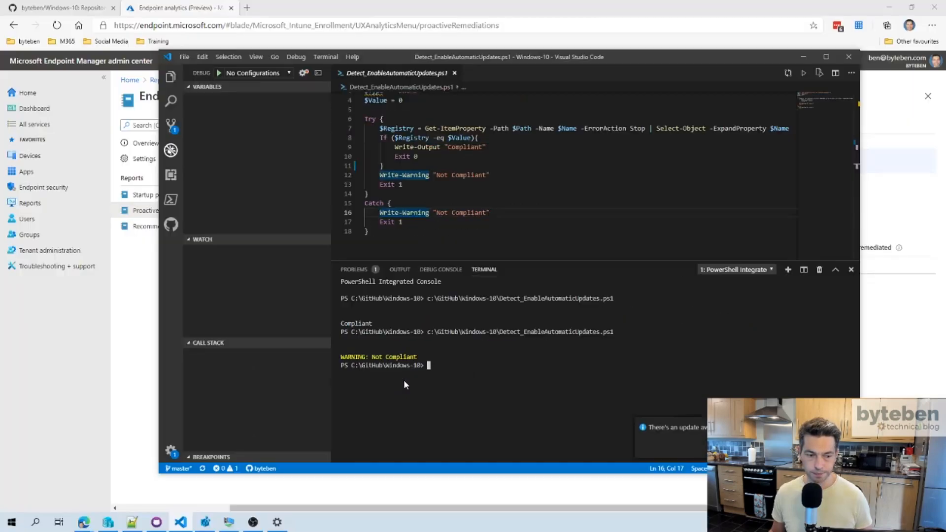
{"action": "left_click", "coordinate": [425, 254]}
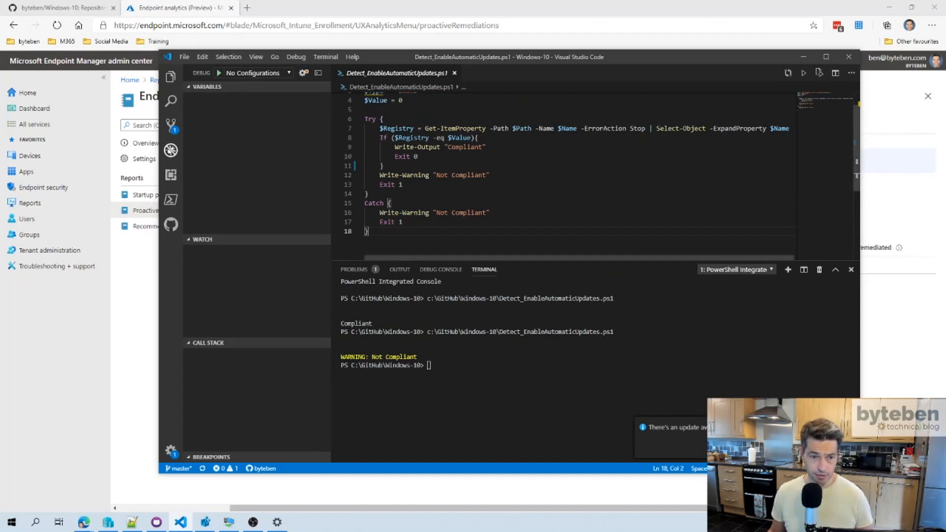
- Open EnableAutomaticUpdates.ps1 from the file explorer to review the remediation code, and minimise Visual Studio Code
{"action": "left_click", "coordinate": [170, 78]}
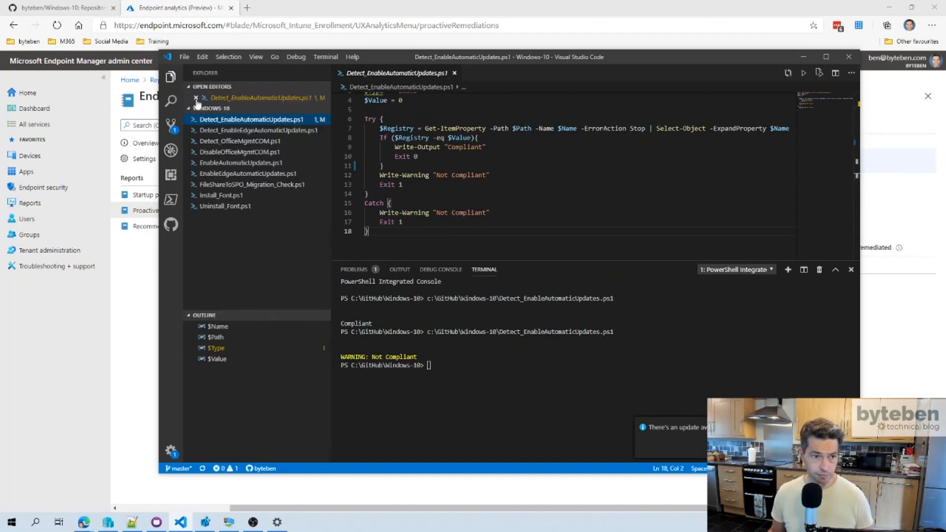
{"action": "left_click", "coordinate": [245, 163]}
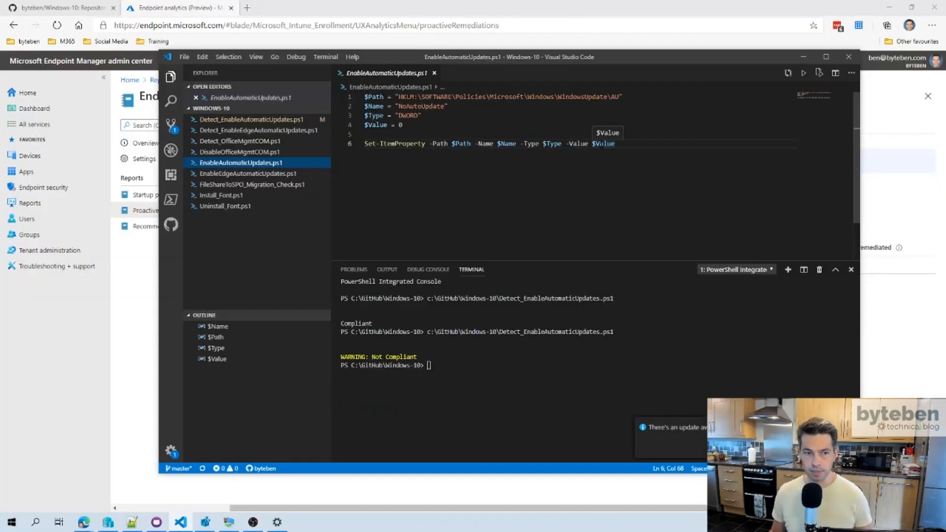
{"action": "left_click", "coordinate": [802, 57]}
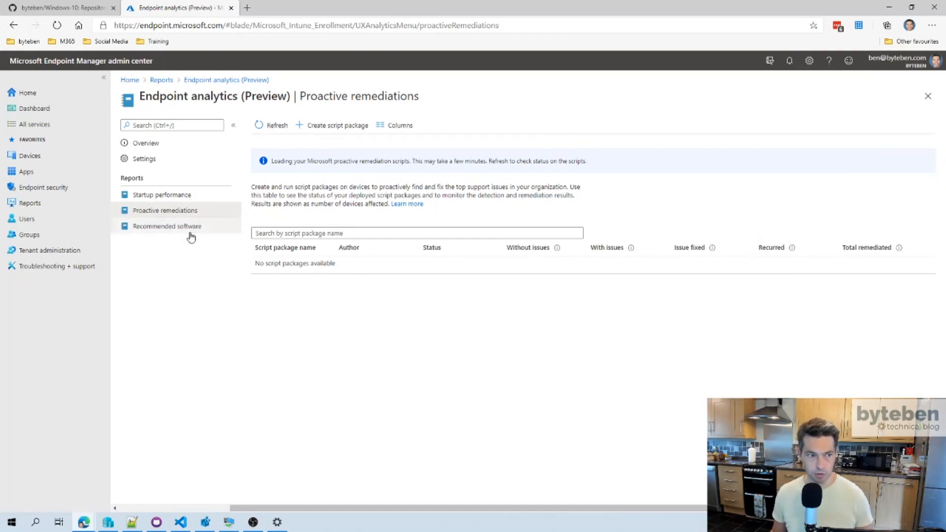
- Create a new script package under Proactive remediations and name it "AU Enable"
{"action": "left_click_drag", "start_coordinate": [340, 261], "coordinate": [332, 263]}
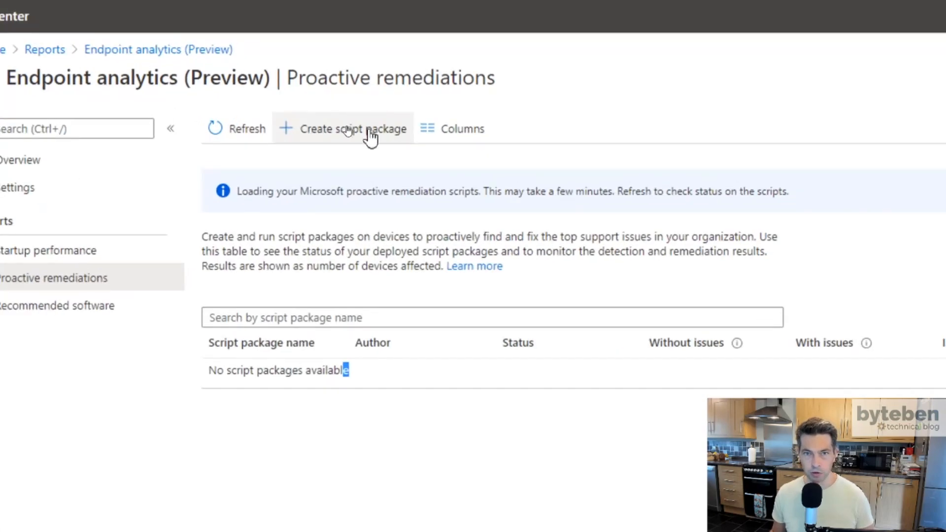
{"action": "left_click", "coordinate": [369, 129]}
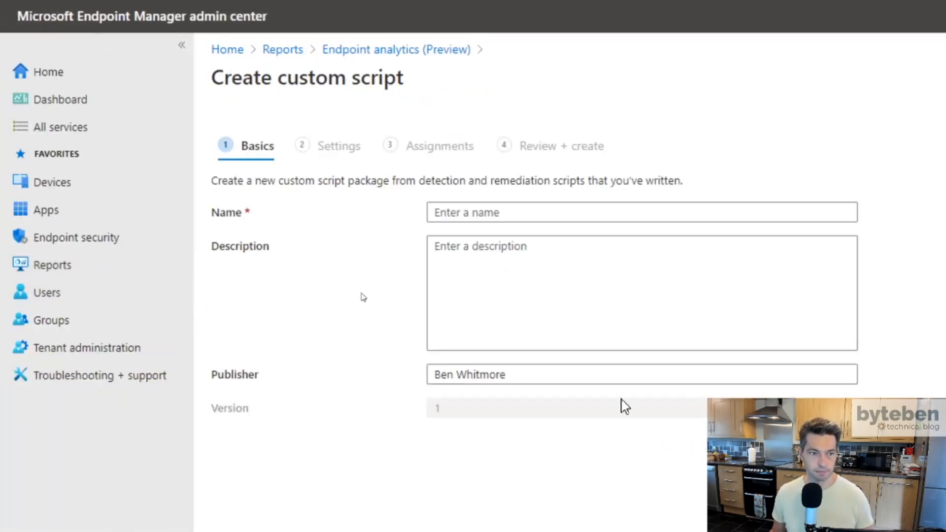
{"action": "left_click", "coordinate": [477, 214]}
{"action": "left_click", "coordinate": [478, 158]}
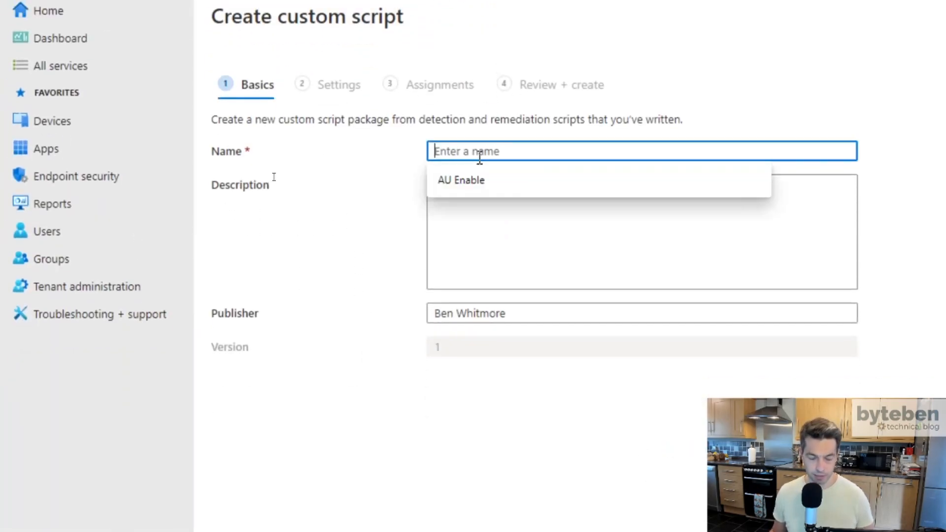
{"action": "type", "text": "AU"}
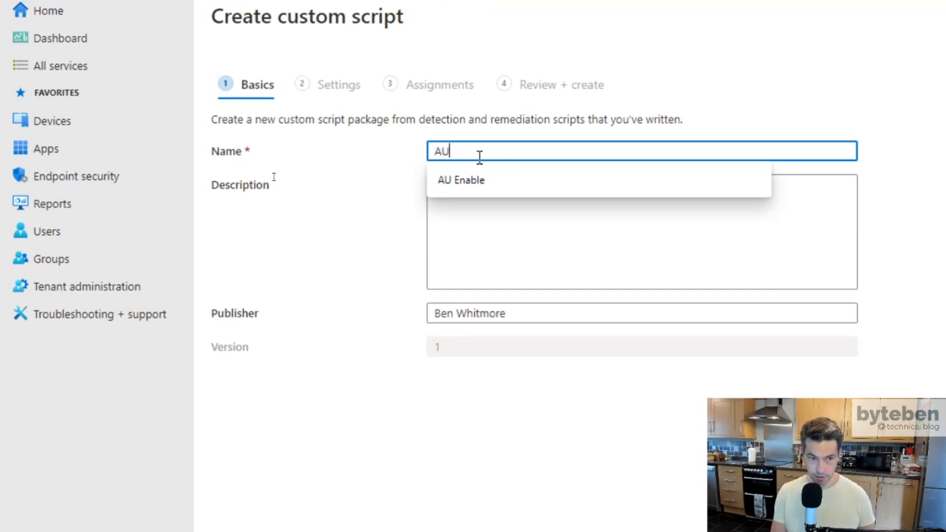
{"action": "type", "text": " Enb"}
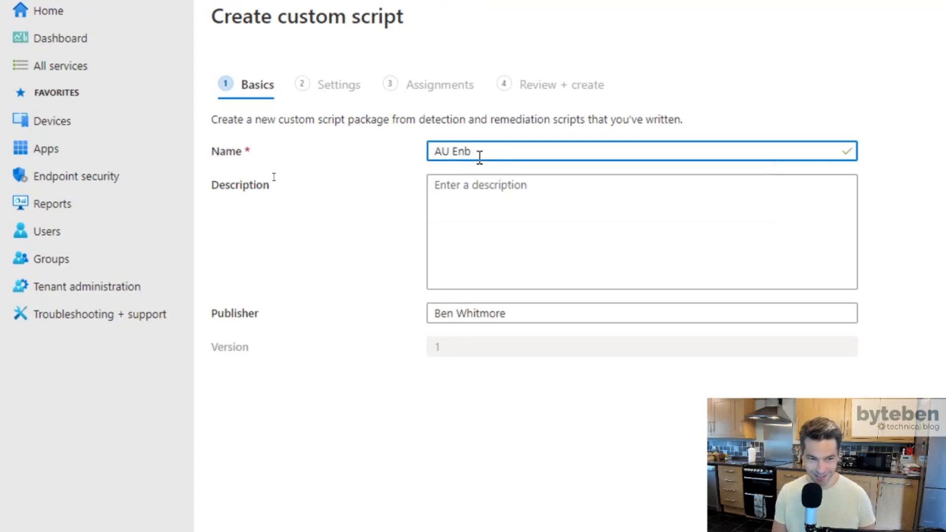
{"action": "key", "text": "BackSpace"}
{"action": "type", "text": "able"}
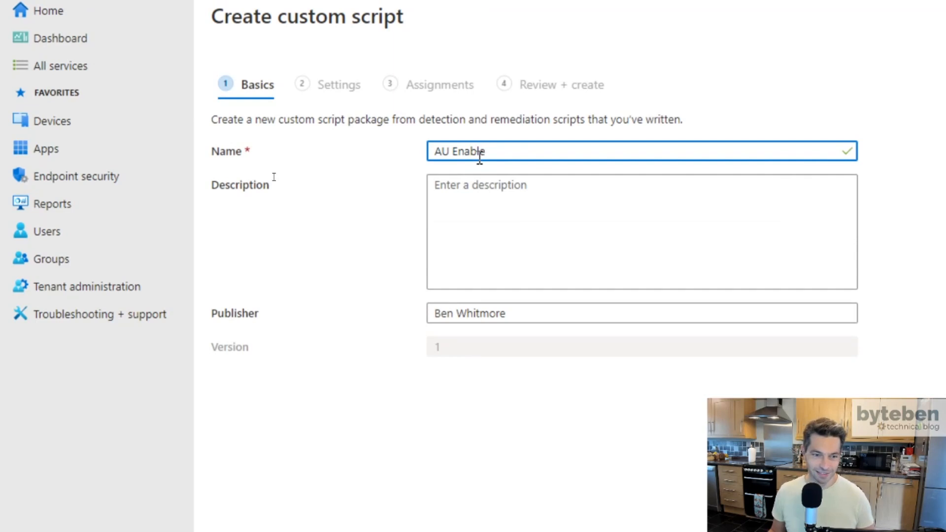
- Enter the description "Enable automatic updates" for the script package and continue to its settings
{"action": "left_click", "coordinate": [489, 213]}
{"action": "type", "text": "Enabl"}
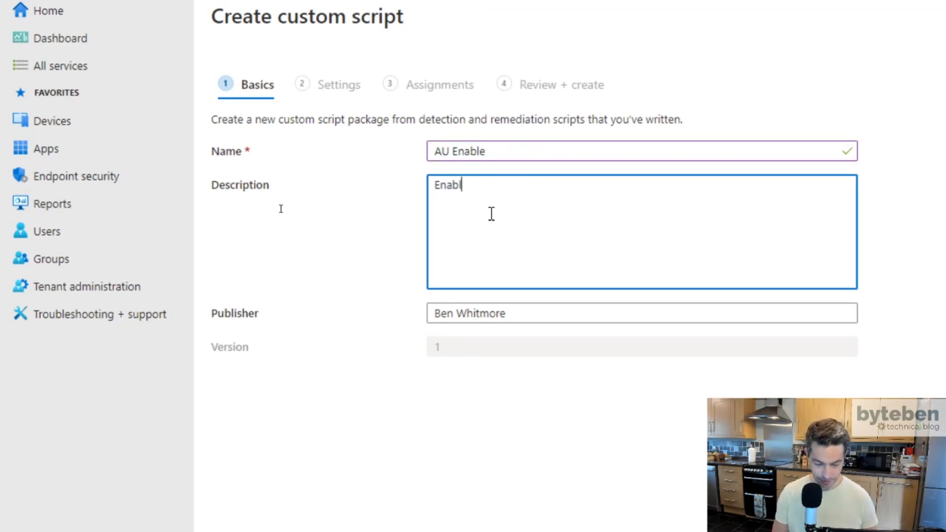
{"action": "type", "text": "e automati"}
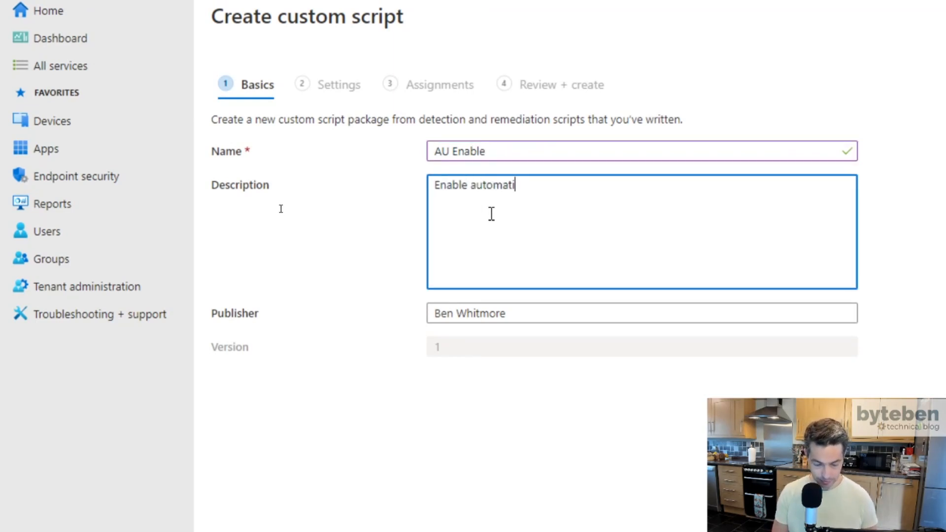
{"action": "type", "text": "c updates"}
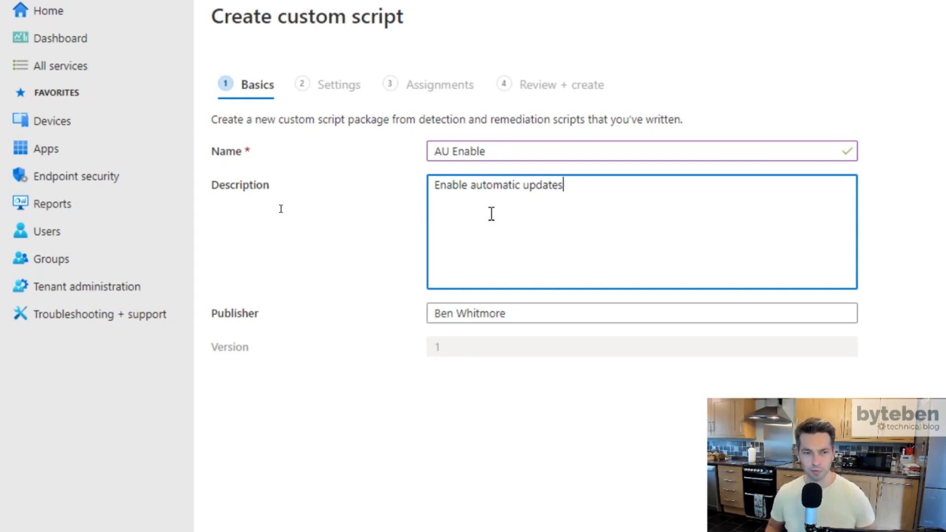
{"action": "left_click", "coordinate": [511, 222]}
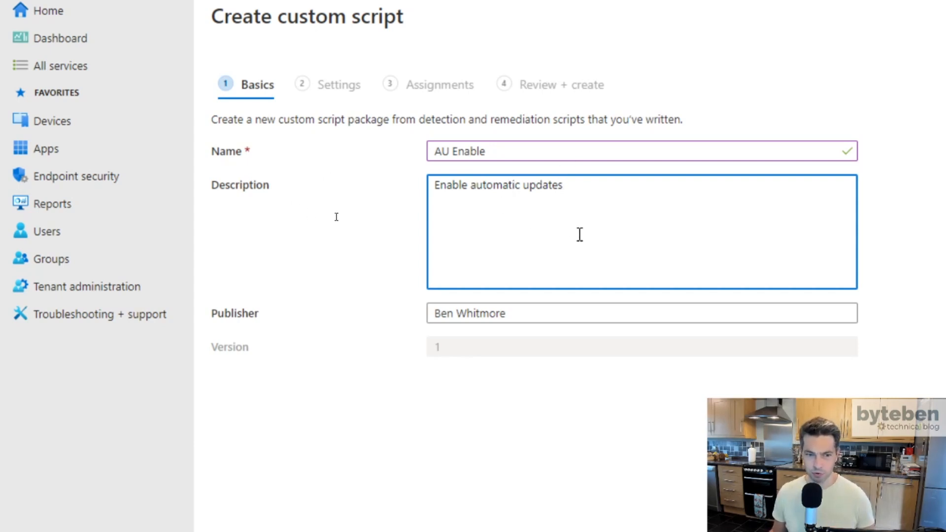
{"action": "left_click", "coordinate": [596, 221]}
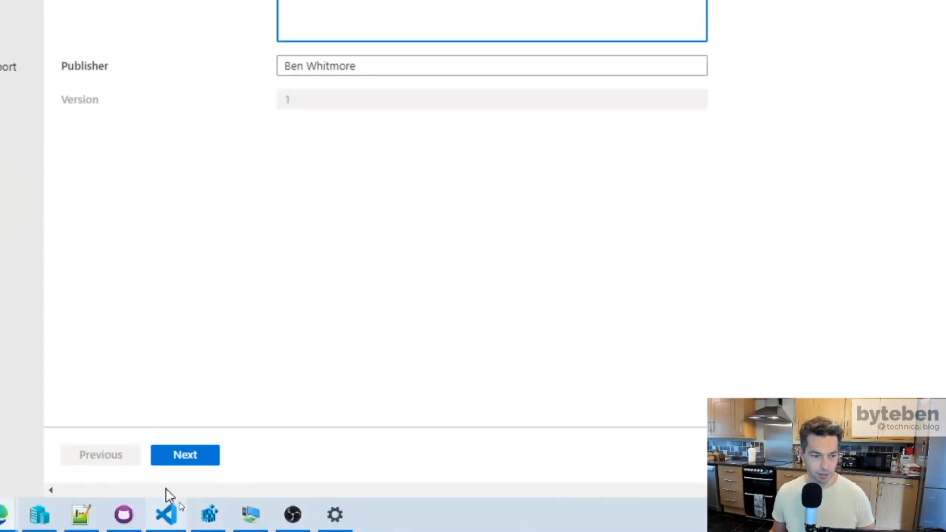
{"action": "left_click", "coordinate": [182, 459]}
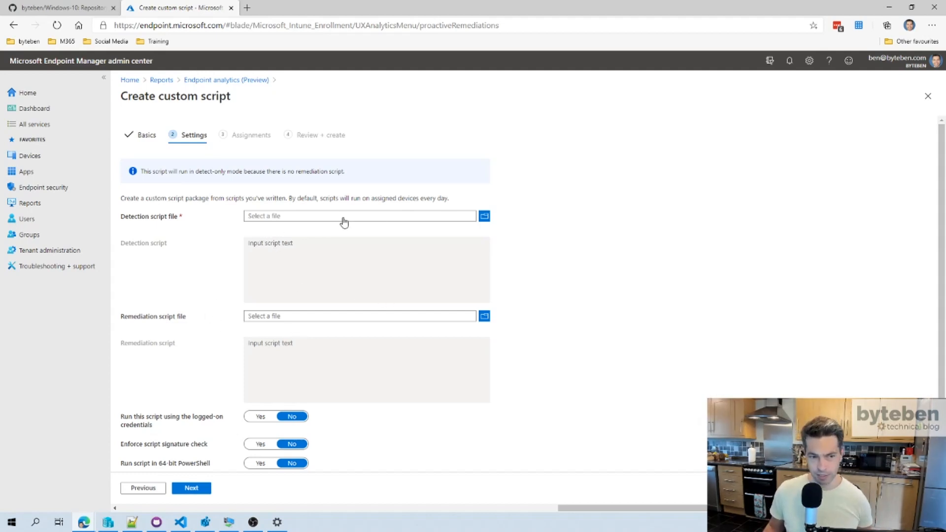
- Load Detect_EnableAutomaticUpdates.ps1 from C:\GitHub\Windows-10 as the detection script file and review its contents
{"action": "left_click", "coordinate": [483, 219]}
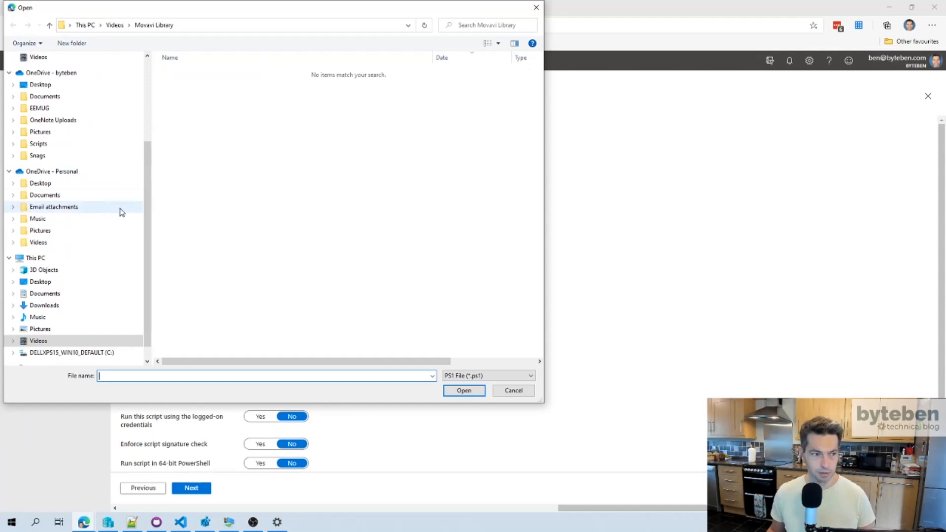
{"action": "scroll", "coordinate": [70, 306], "scroll_direction": "down", "scroll_amount": 1}
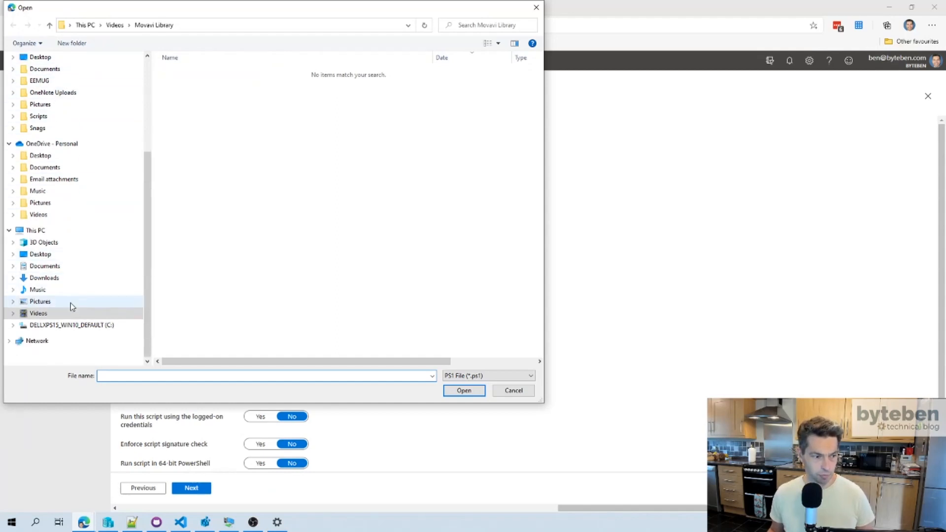
{"action": "left_click", "coordinate": [77, 329]}
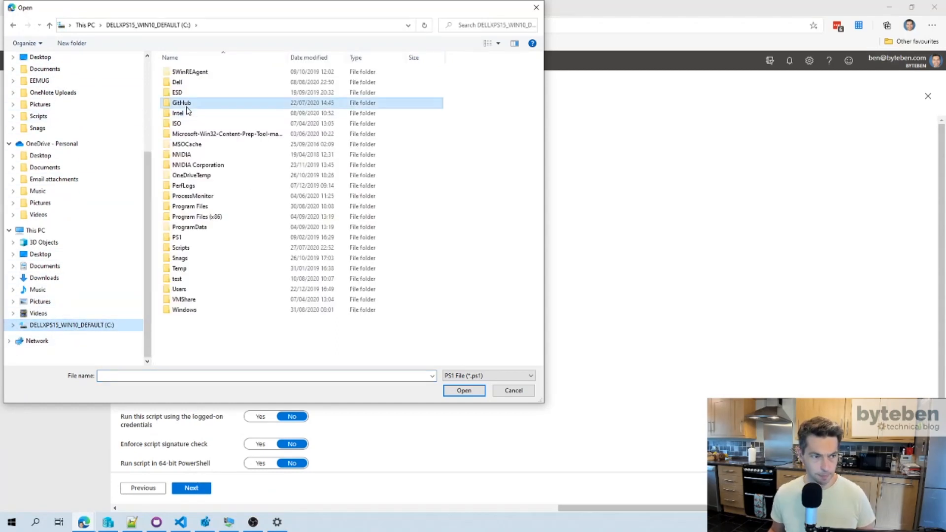
{"action": "double_click", "coordinate": [183, 101]}
{"action": "double_click", "coordinate": [199, 124]}
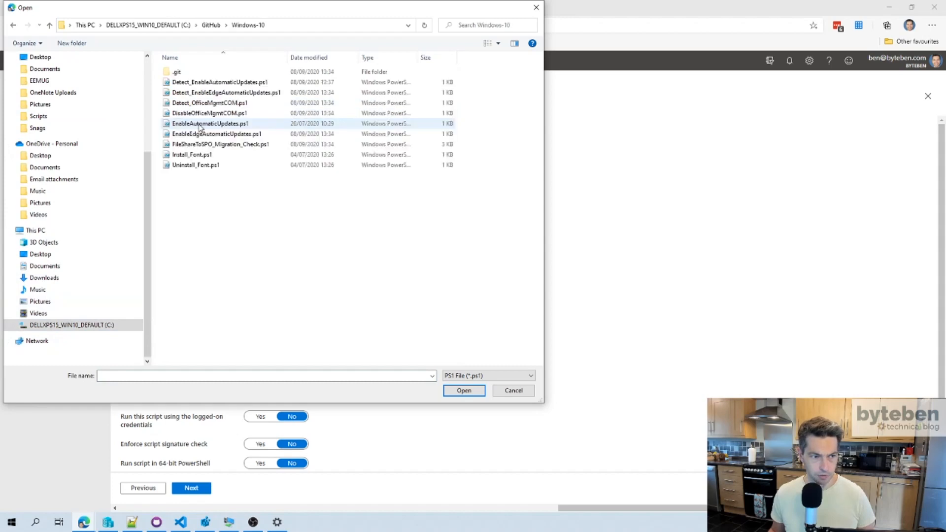
{"action": "double_click", "coordinate": [256, 87]}
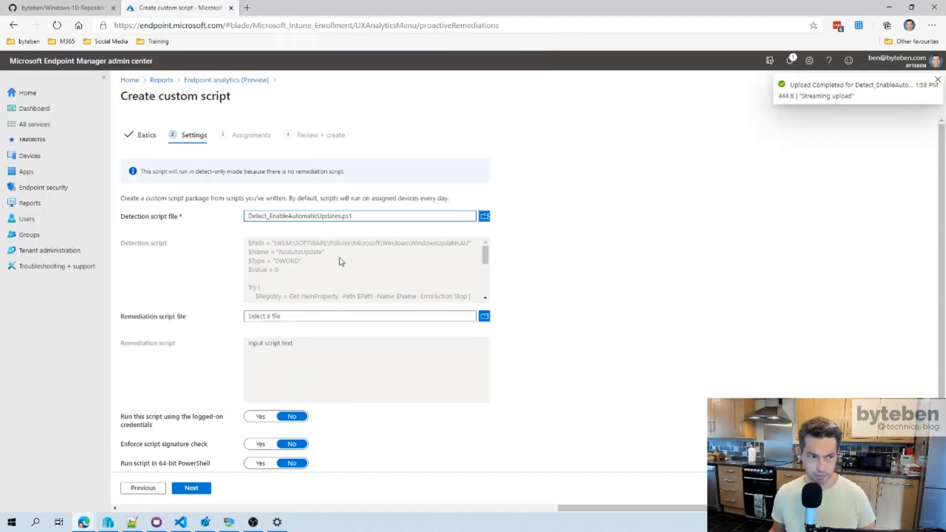
{"action": "scroll", "coordinate": [303, 260], "scroll_direction": "down", "scroll_amount": 1}
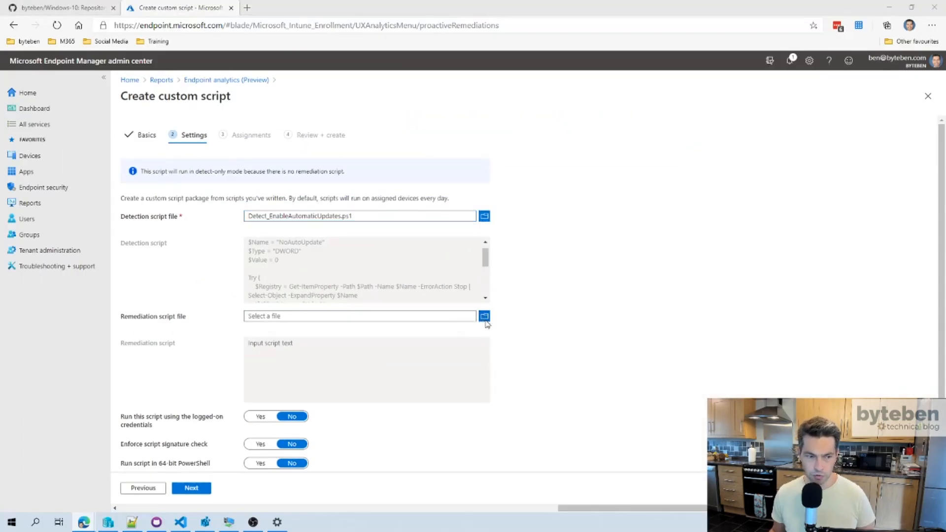
- Load EnableAutomaticUpdates.ps1 from the Windows-10 folder as the remediation script file
{"action": "left_click", "coordinate": [485, 316]}
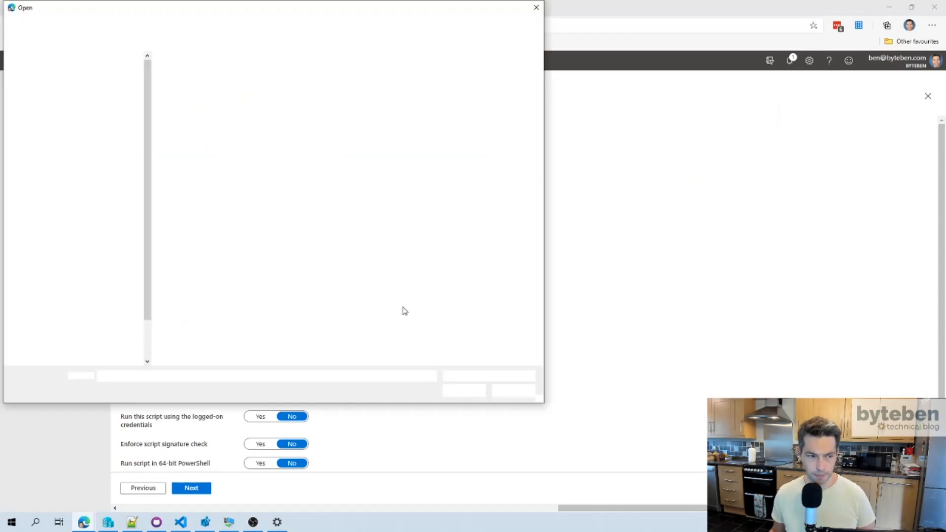
{"action": "double_click", "coordinate": [241, 124]}
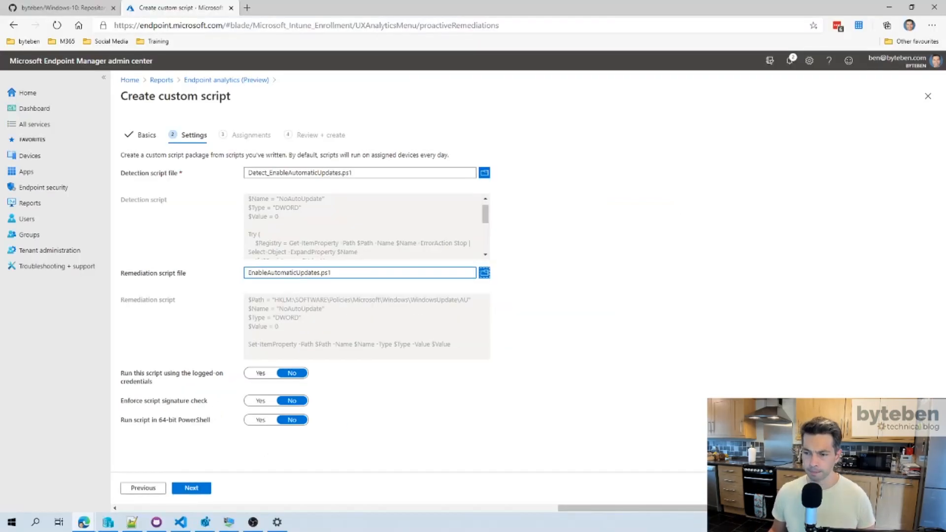
{"action": "key", "text": "alt+Tab"}
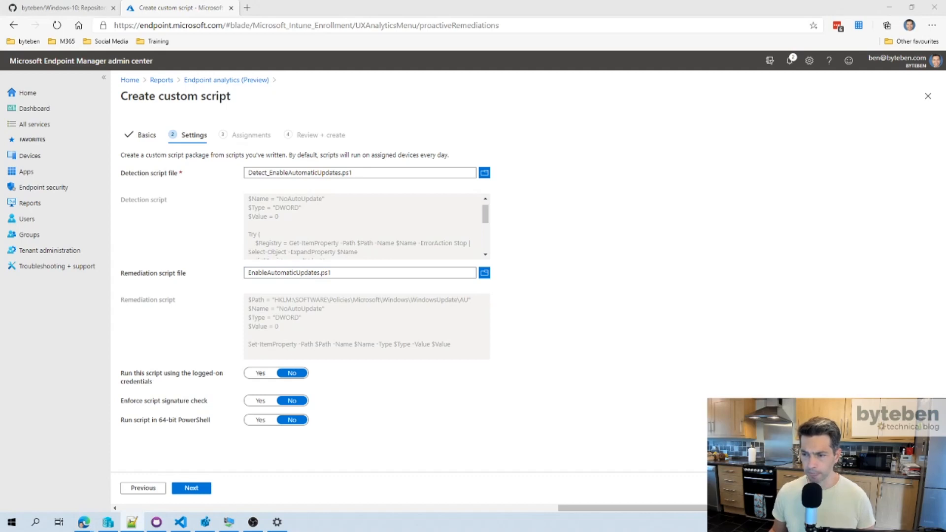
{"action": "left_click", "coordinate": [389, 408]}
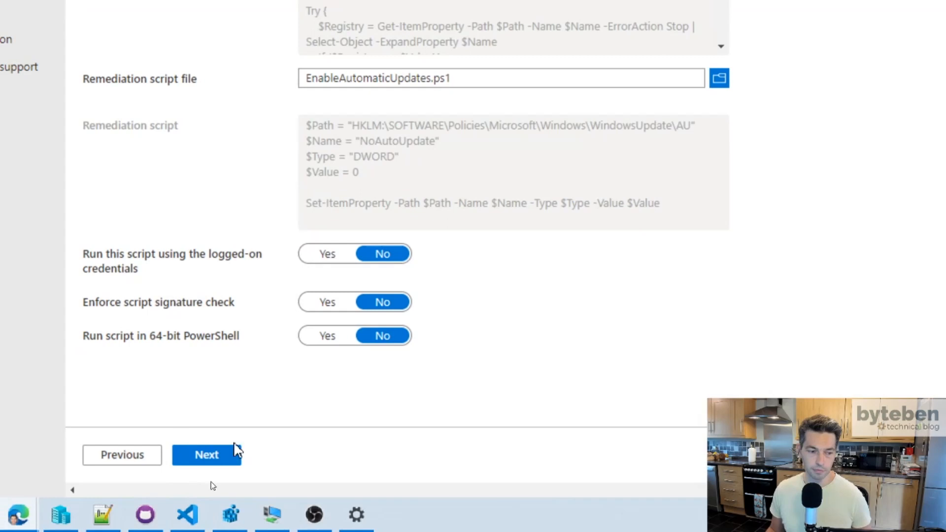
- Continue to the package's assignments and check the available Assign to options, keeping Selected groups
{"action": "left_click", "coordinate": [221, 452]}
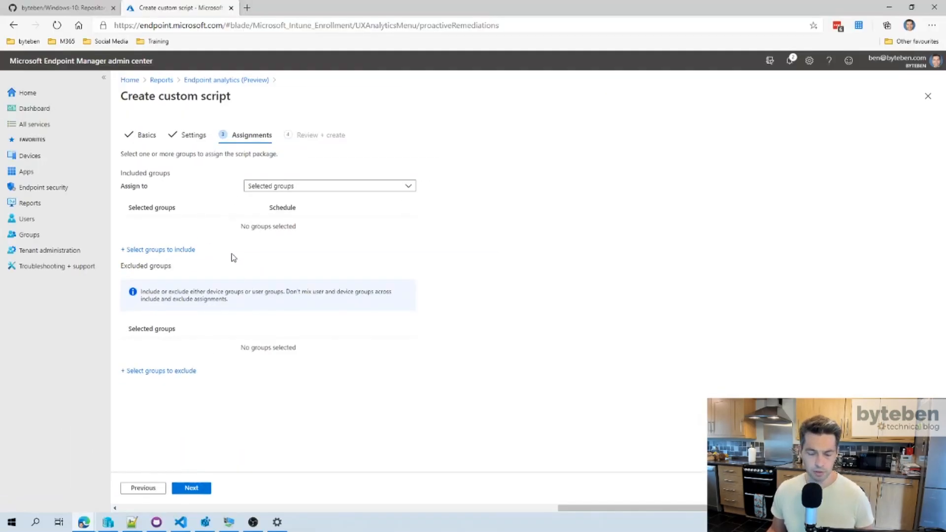
{"action": "left_click", "coordinate": [283, 187]}
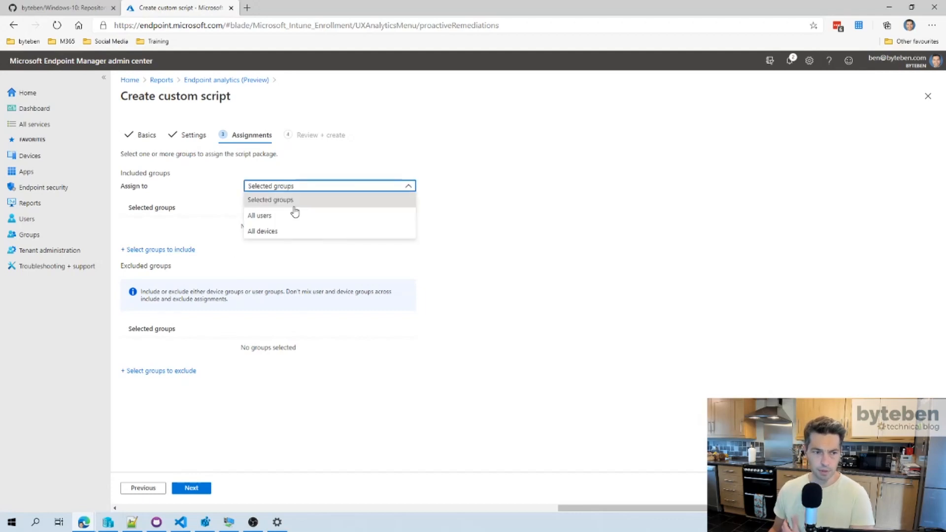
{"action": "left_click", "coordinate": [505, 257]}
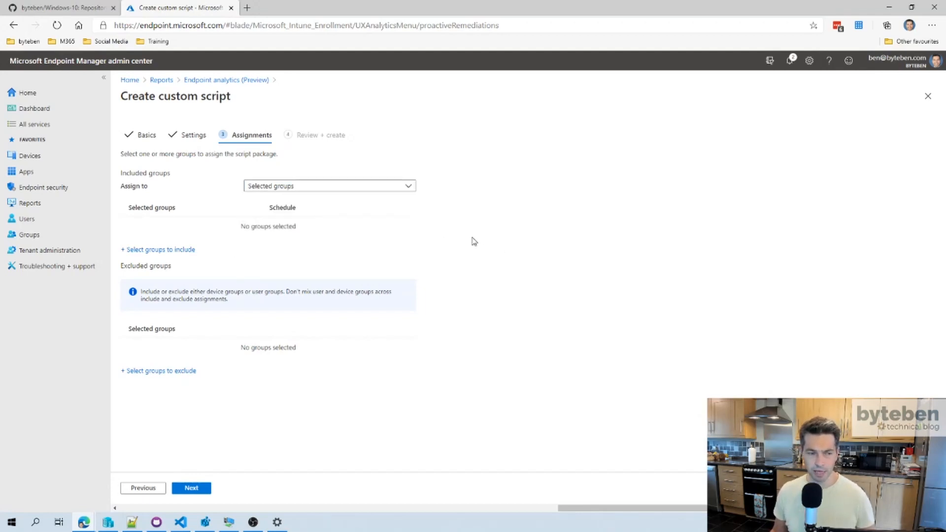
- Assign the script package to All devices and open the schedule settings of that assignment
{"action": "left_click", "coordinate": [283, 188]}
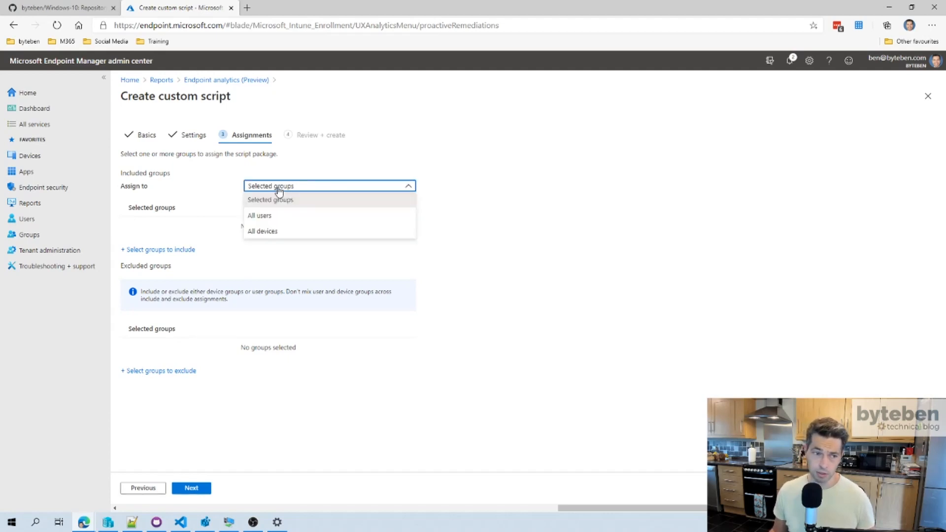
{"action": "left_click", "coordinate": [281, 232]}
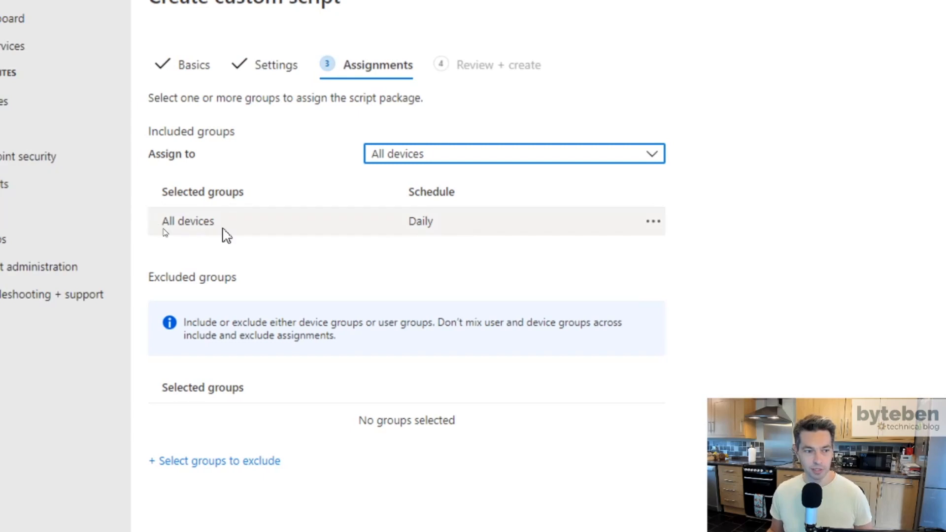
{"action": "left_click", "coordinate": [655, 222]}
{"action": "left_click", "coordinate": [813, 251]}
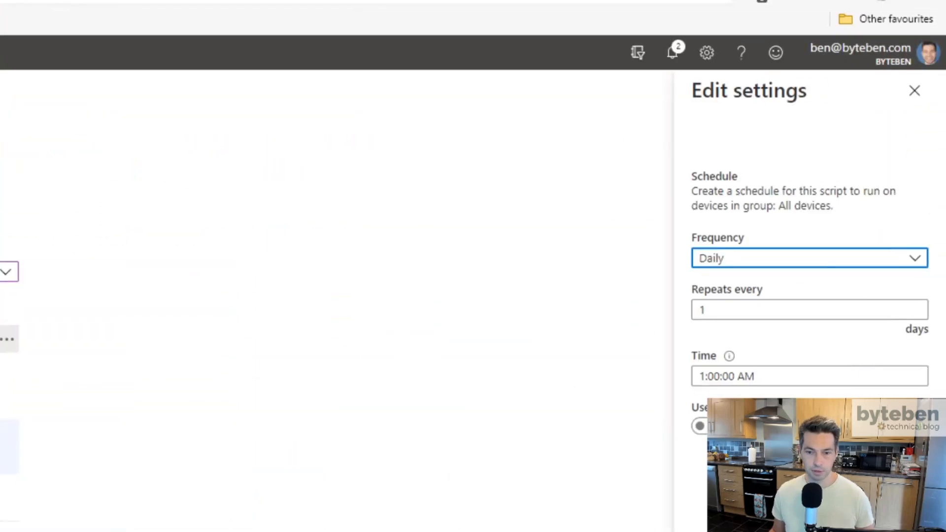
- Try the Hourly frequency for the All devices schedule and return it to Daily
{"action": "left_click", "coordinate": [759, 268]}
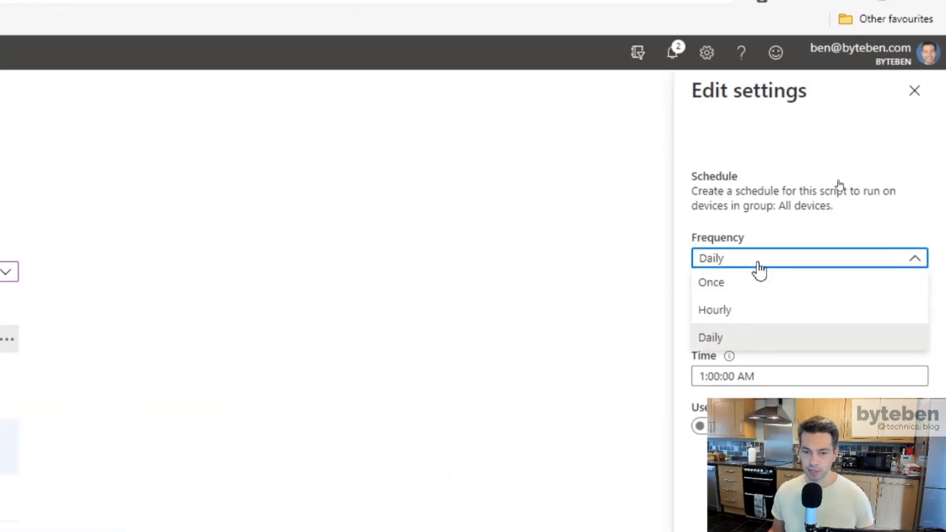
{"action": "left_click", "coordinate": [738, 314]}
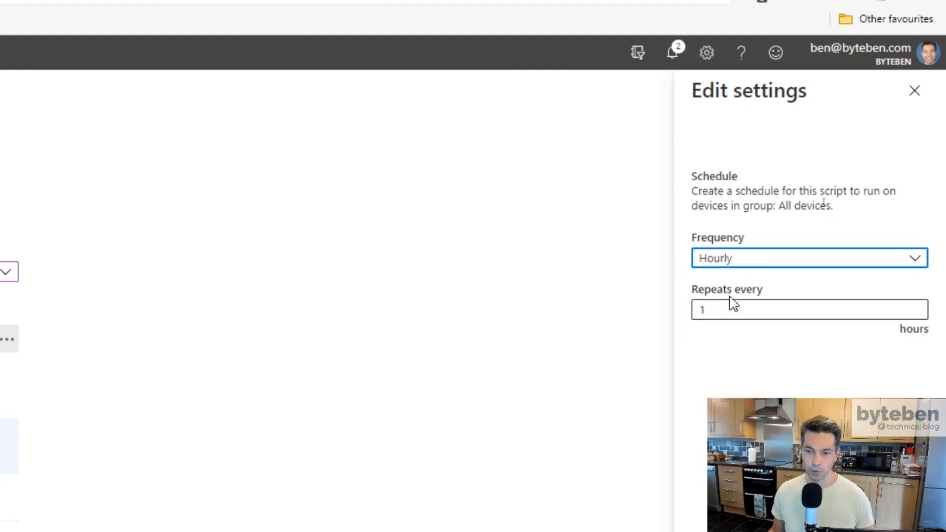
{"action": "left_click", "coordinate": [730, 261]}
{"action": "left_click", "coordinate": [736, 279]}
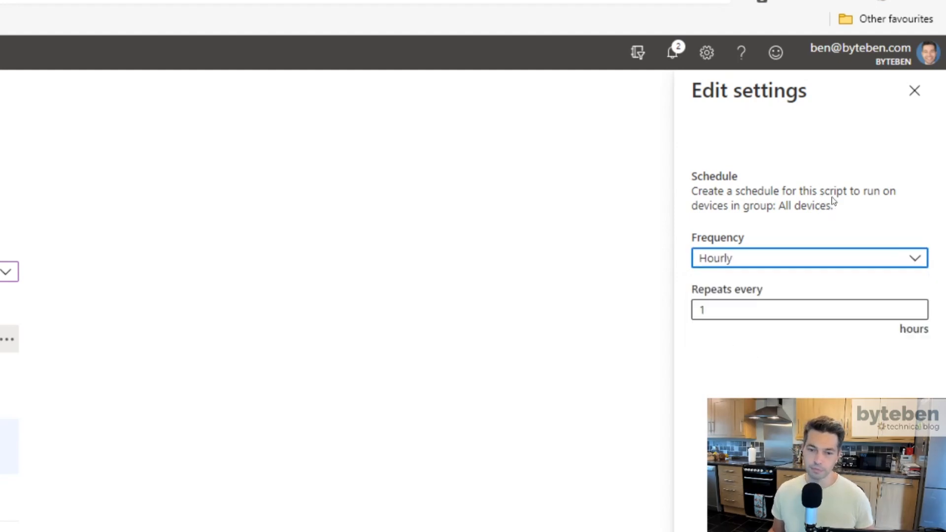
{"action": "left_click", "coordinate": [734, 266]}
{"action": "left_click", "coordinate": [733, 336]}
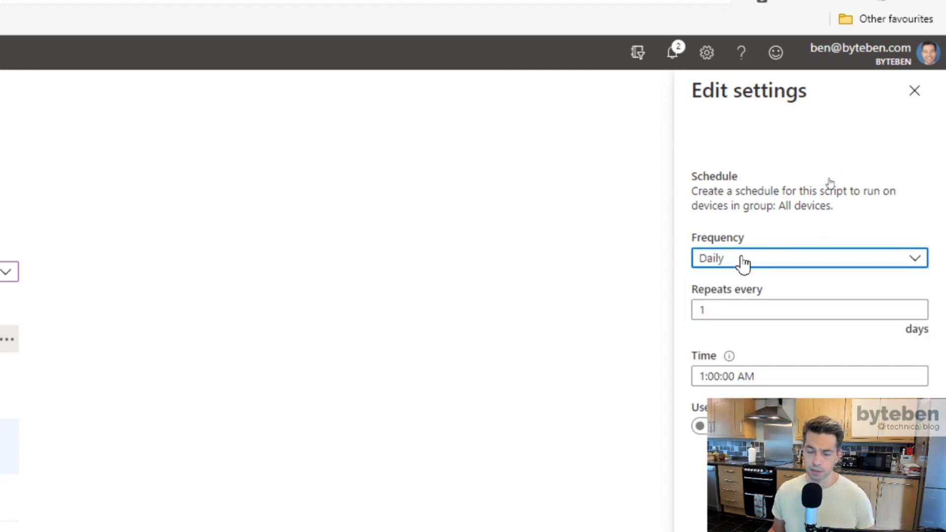
- Set the frequency of the All devices schedule to Hourly and apply it
{"action": "left_click", "coordinate": [742, 266]}
{"action": "left_click", "coordinate": [731, 313]}
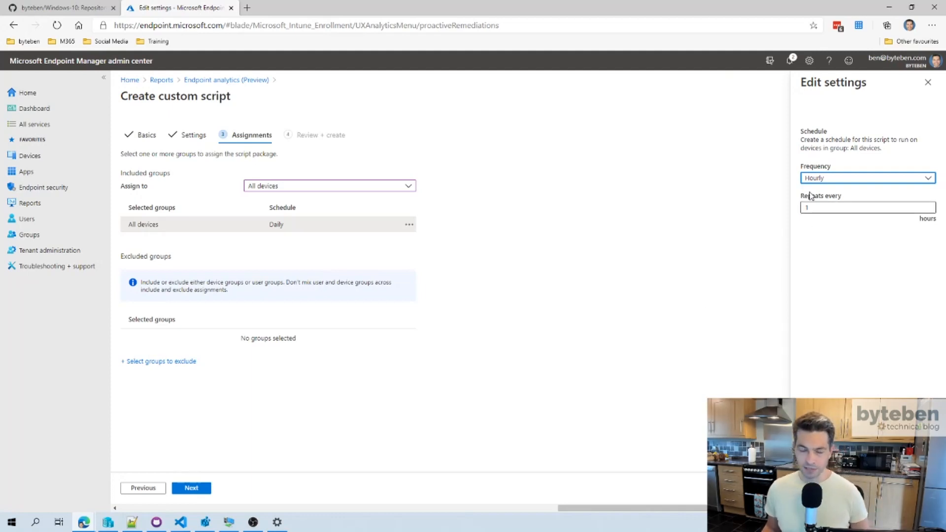
{"action": "left_click", "coordinate": [819, 487]}
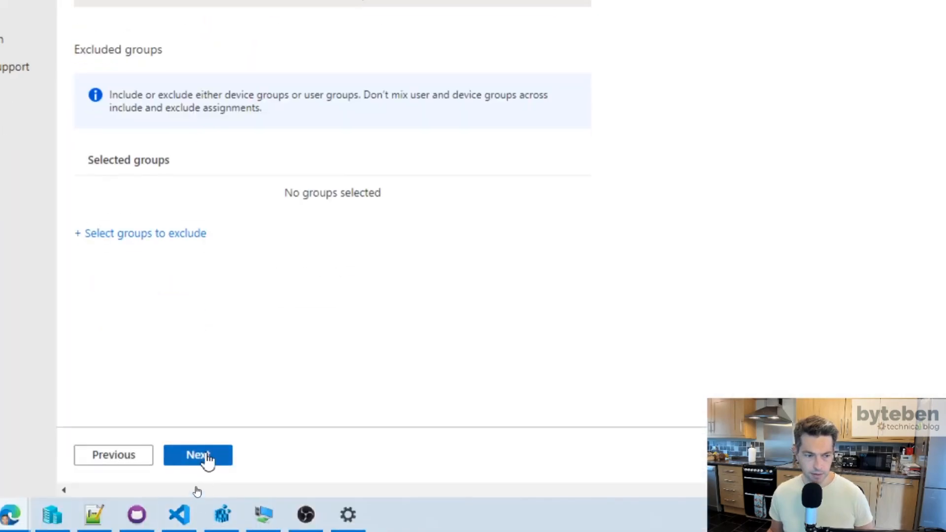
- Continue to the review, create the script package, refresh the Proactive remediations list and widen its script package name column
{"action": "left_click", "coordinate": [195, 489]}
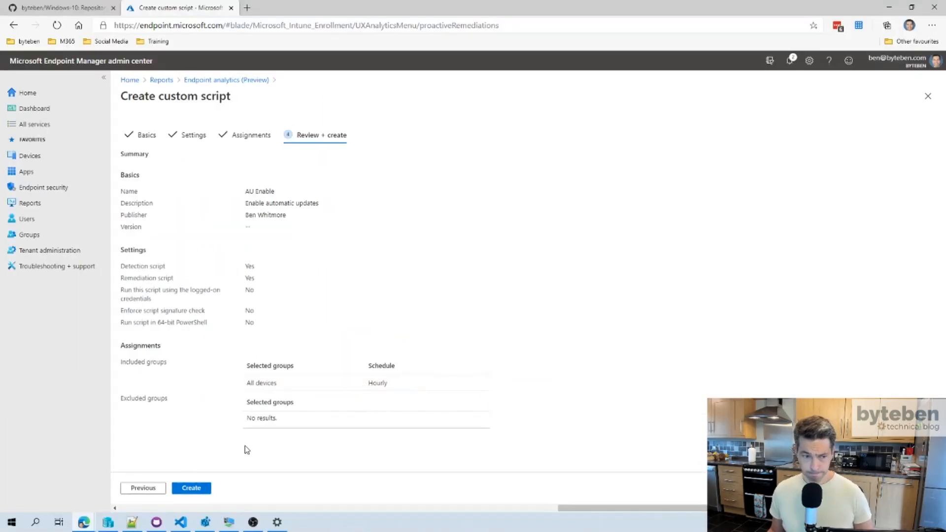
{"action": "left_click", "coordinate": [192, 488]}
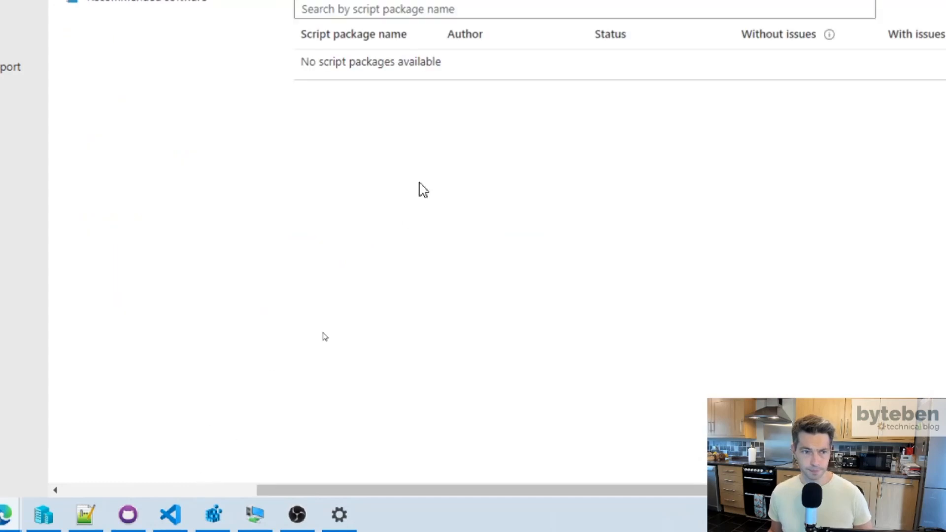
{"action": "left_click", "coordinate": [270, 125]}
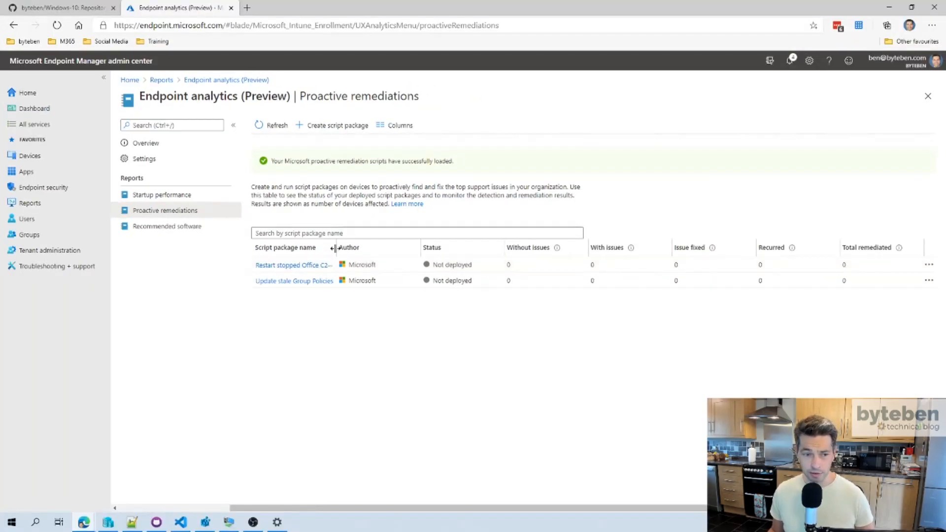
{"action": "left_click_drag", "start_coordinate": [378, 247], "coordinate": [379, 247]}
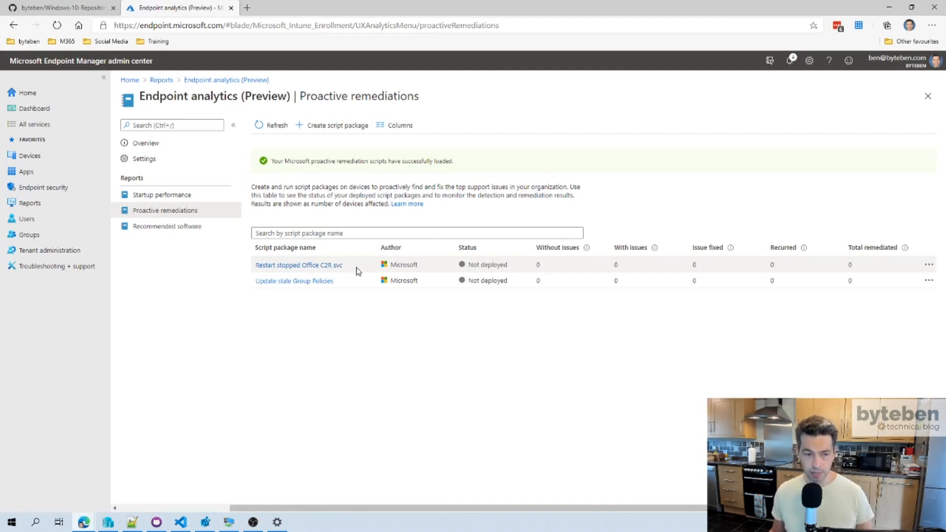
{"action": "left_click", "coordinate": [271, 125]}
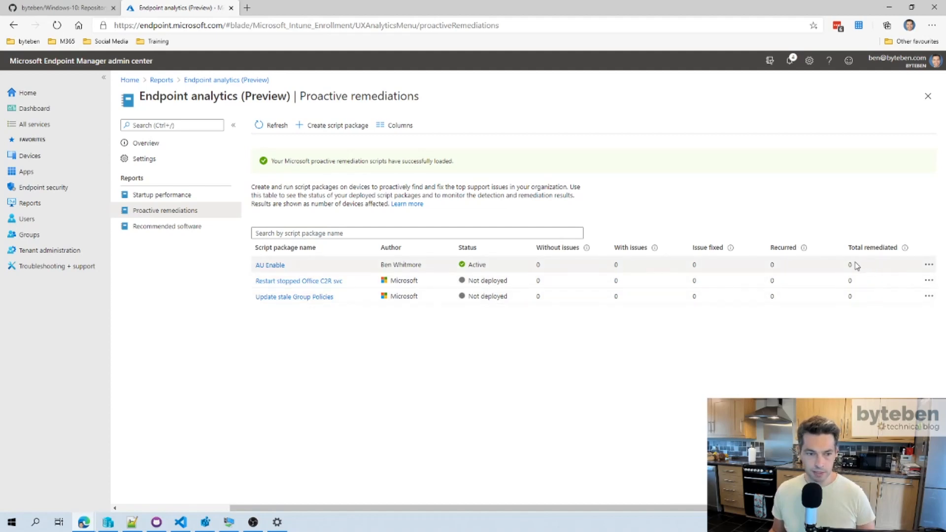
- Bring up the bb-w10-1 virtual machine briefly and open device BB-W10-1 from the Windows devices list in Endpoint Manager
{"action": "left_click", "coordinate": [229, 522]}
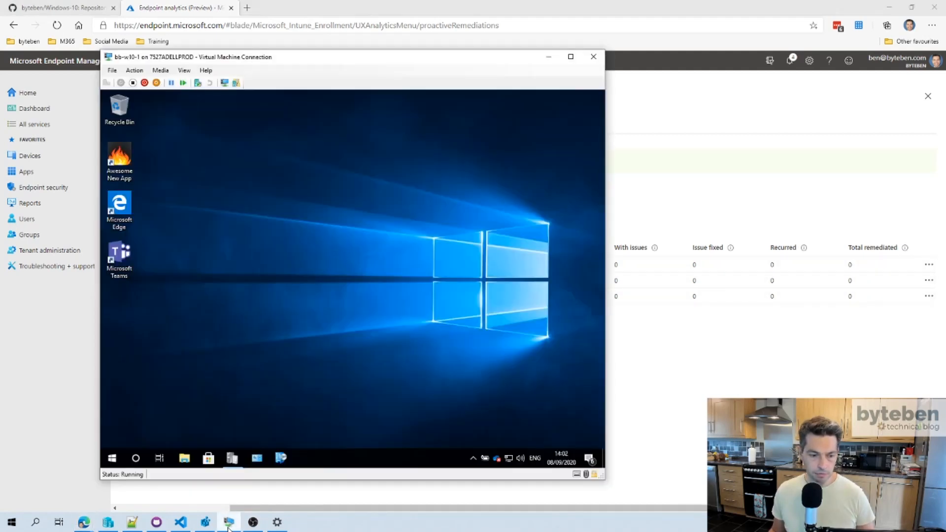
{"action": "left_click_drag", "start_coordinate": [252, 64], "coordinate": [265, 36]}
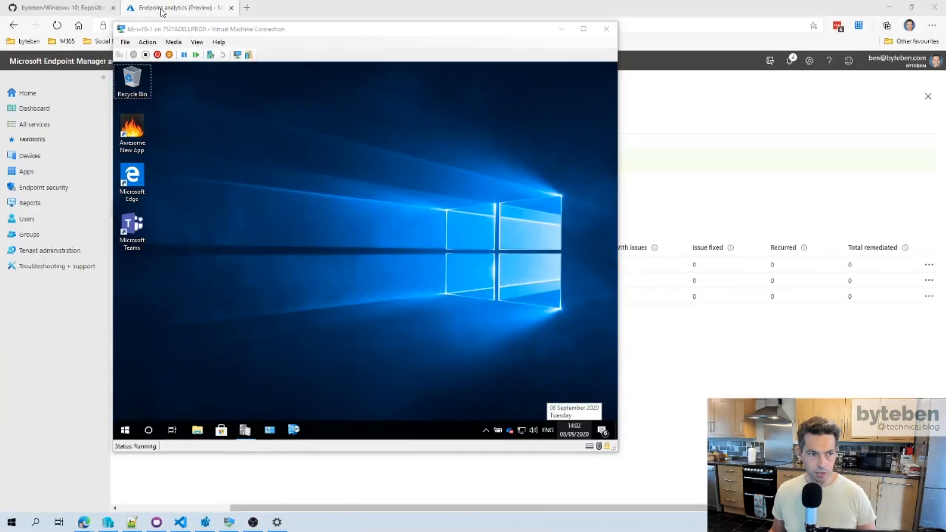
{"action": "left_click", "coordinate": [160, 14]}
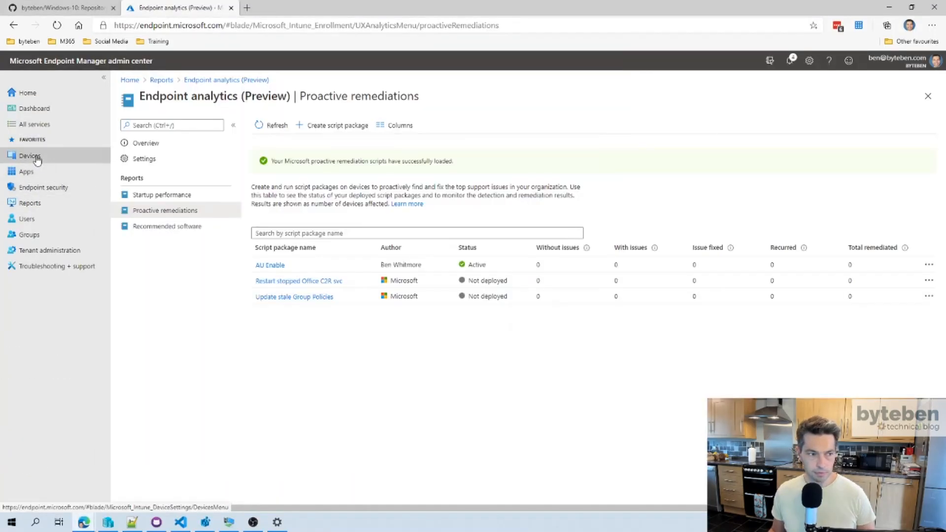
{"action": "left_click", "coordinate": [38, 160]}
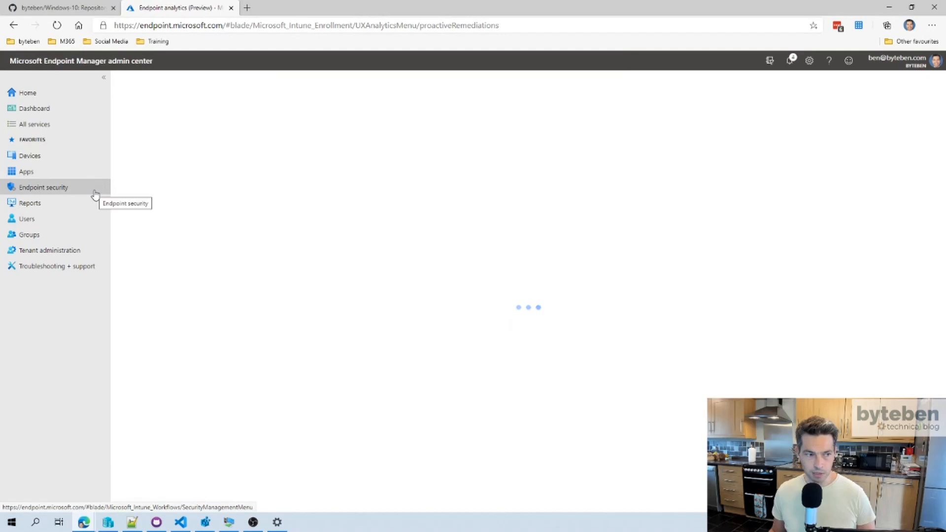
{"action": "left_click", "coordinate": [162, 210]}
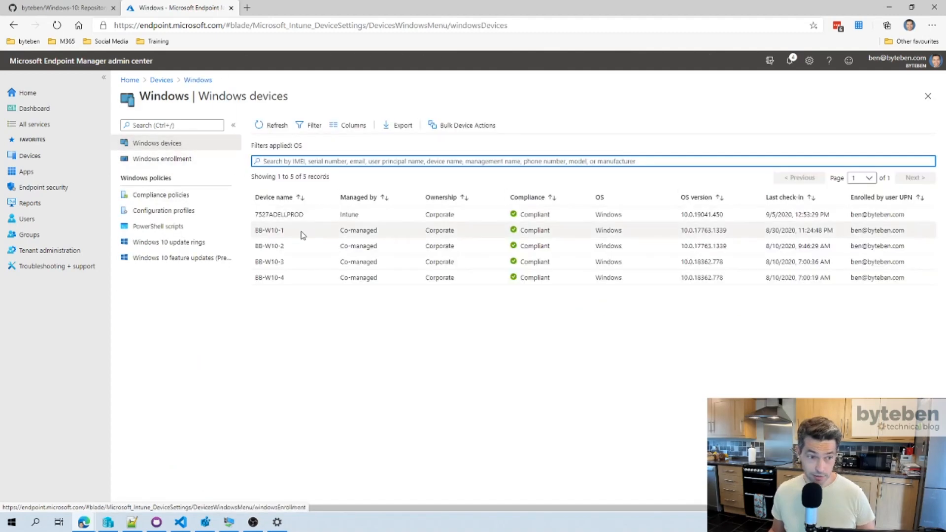
{"action": "left_click", "coordinate": [293, 233]}
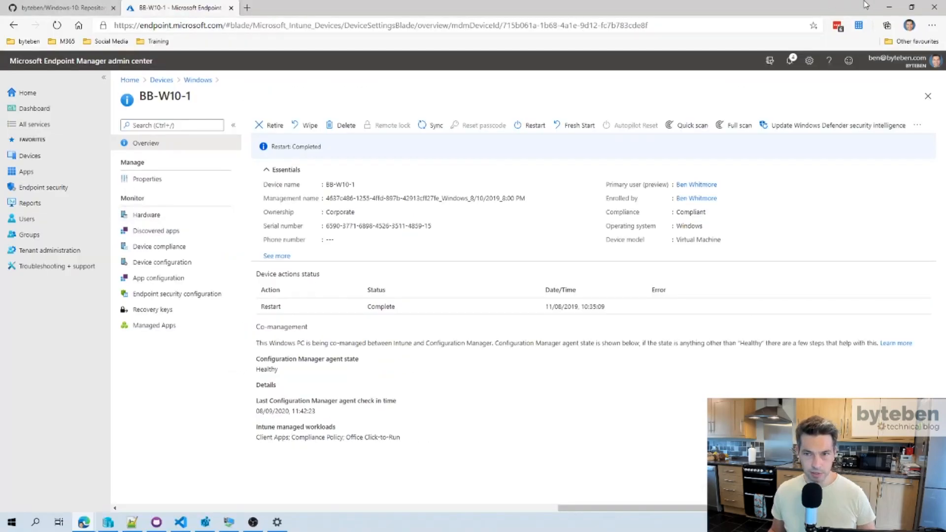
- Switch to the bb-w10-1 virtual machine and examine IntuneManagementExtension.log in a maximized Configuration Manager Trace Log Tool window
{"action": "left_click", "coordinate": [236, 521]}
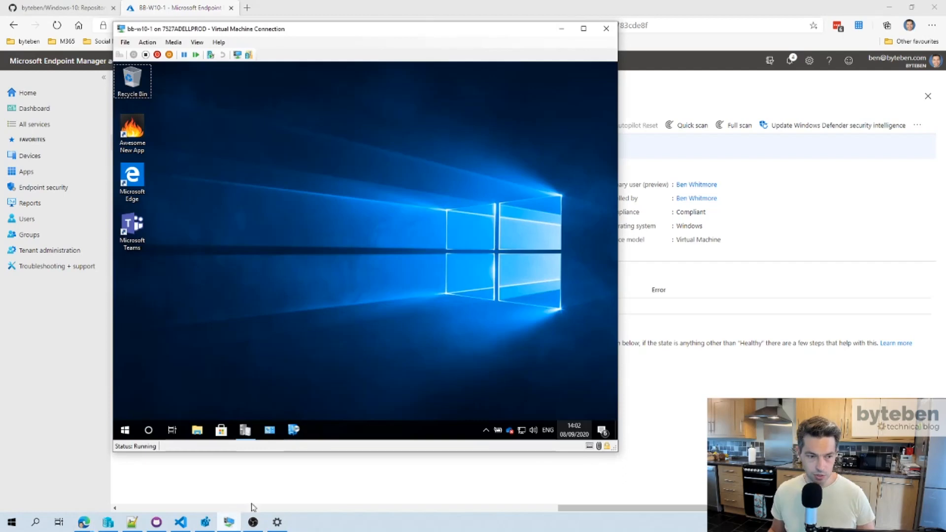
{"action": "left_click", "coordinate": [251, 432]}
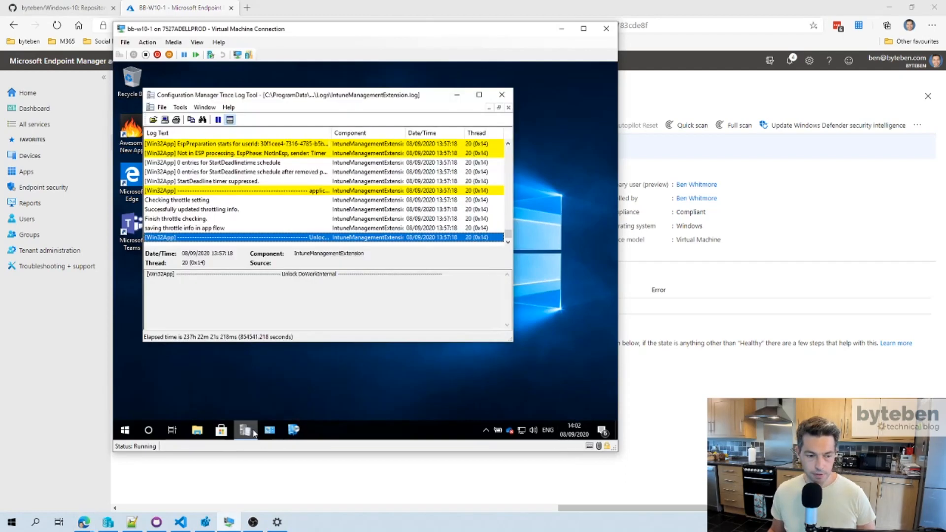
{"action": "left_click", "coordinate": [478, 95]}
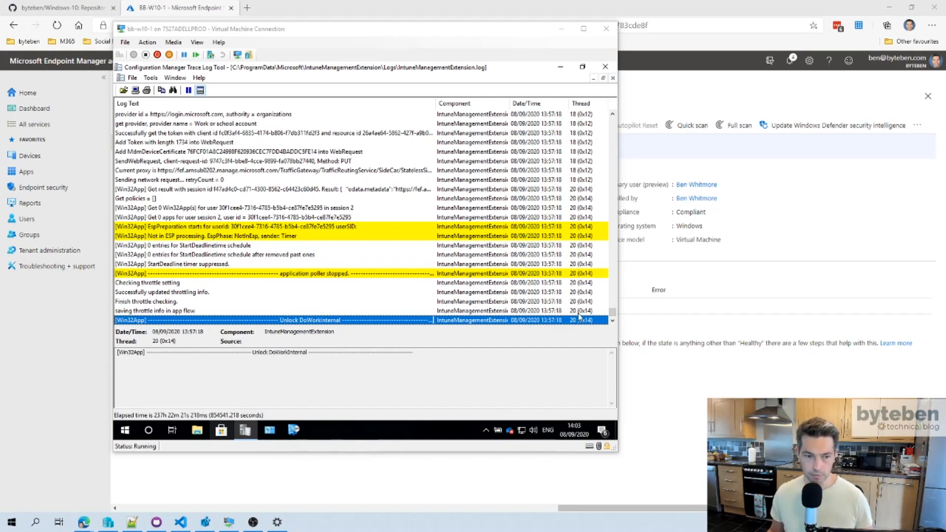
- Return to the BB-W10-1 device overview in Endpoint Manager and initiate a device sync
{"action": "left_click", "coordinate": [331, 8]}
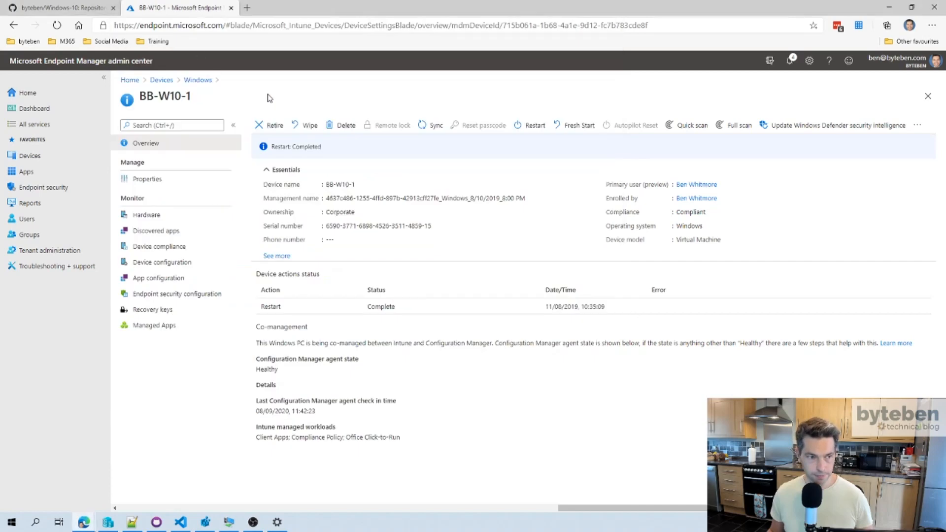
{"action": "left_click", "coordinate": [432, 125]}
{"action": "left_click", "coordinate": [282, 184]}
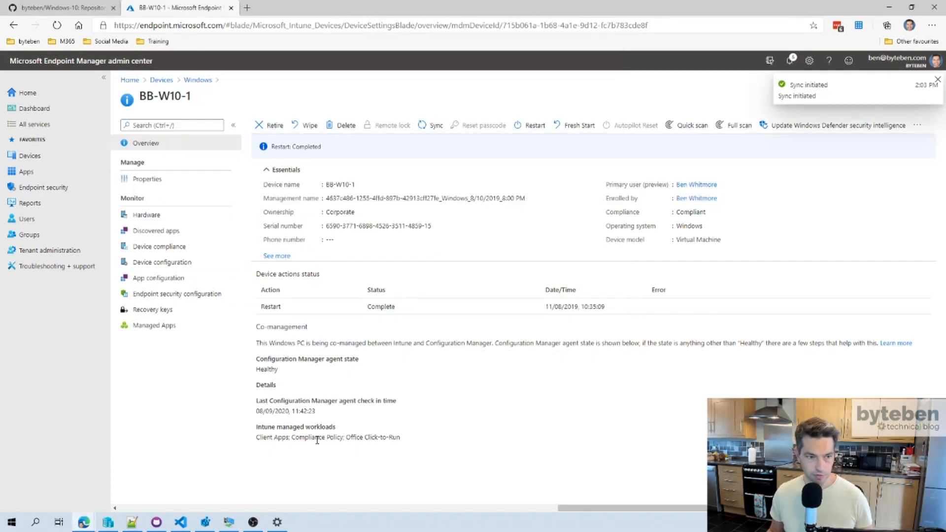
- Open Registry Editor in the bb-w10-1 virtual machine, examine NoAutoUpdate under the WindowsUpdate\AU policy key, and return to the log
{"action": "left_click", "coordinate": [228, 522]}
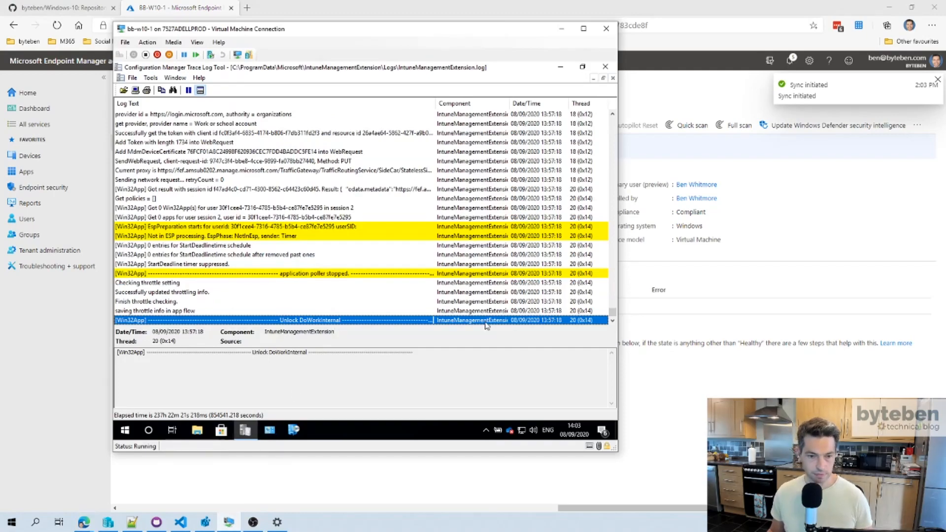
{"action": "left_click_drag", "start_coordinate": [187, 31], "coordinate": [384, 33]}
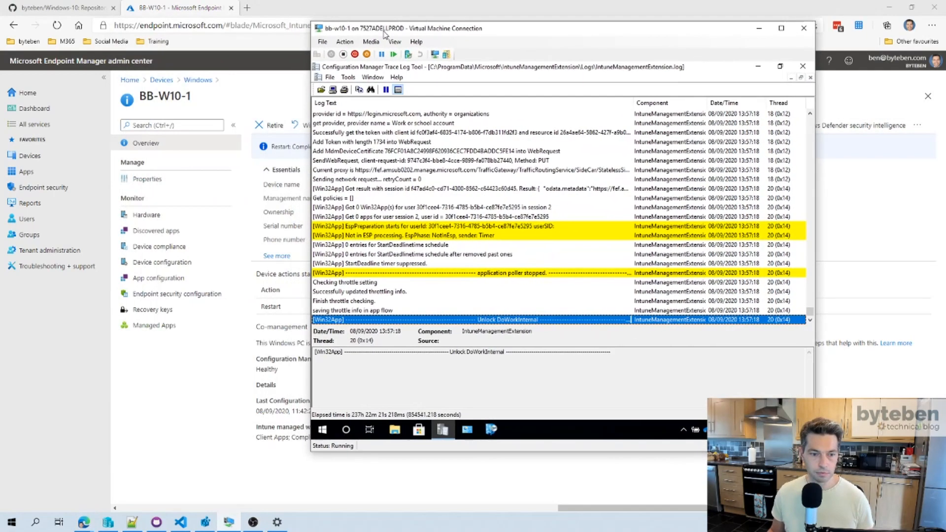
{"action": "left_click", "coordinate": [324, 430]}
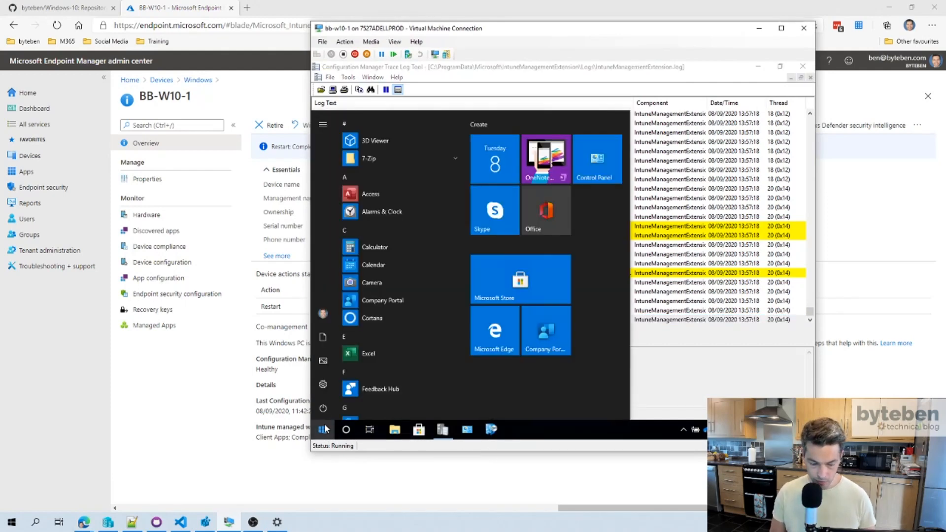
{"action": "type", "text": "regedit"}
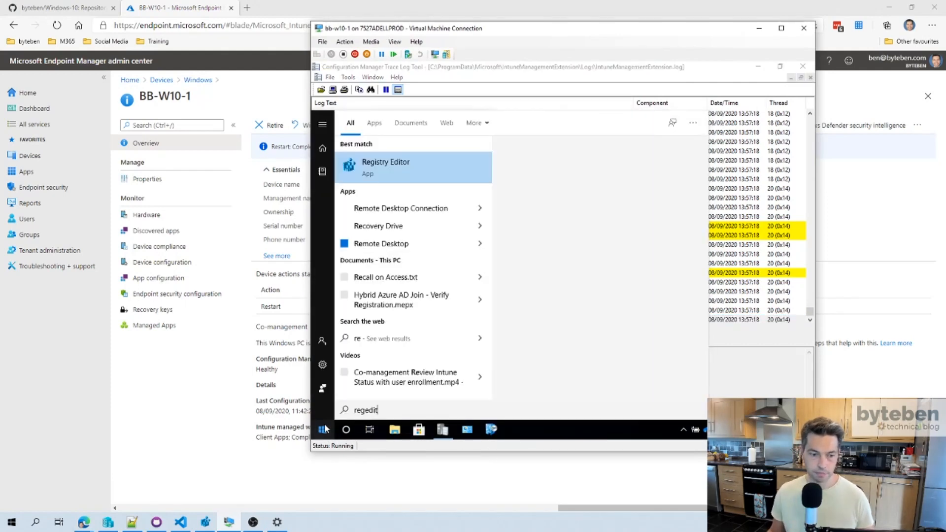
{"action": "key", "text": "Return"}
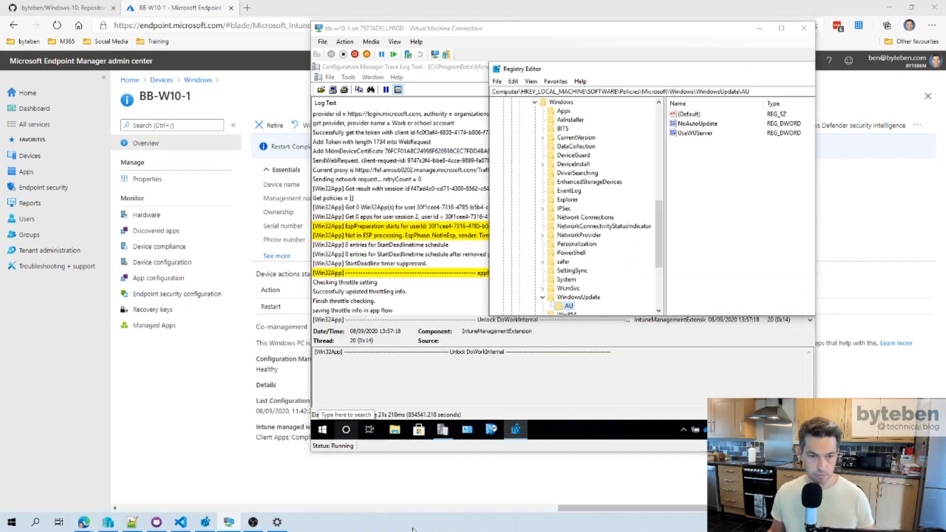
{"action": "left_click", "coordinate": [554, 65]}
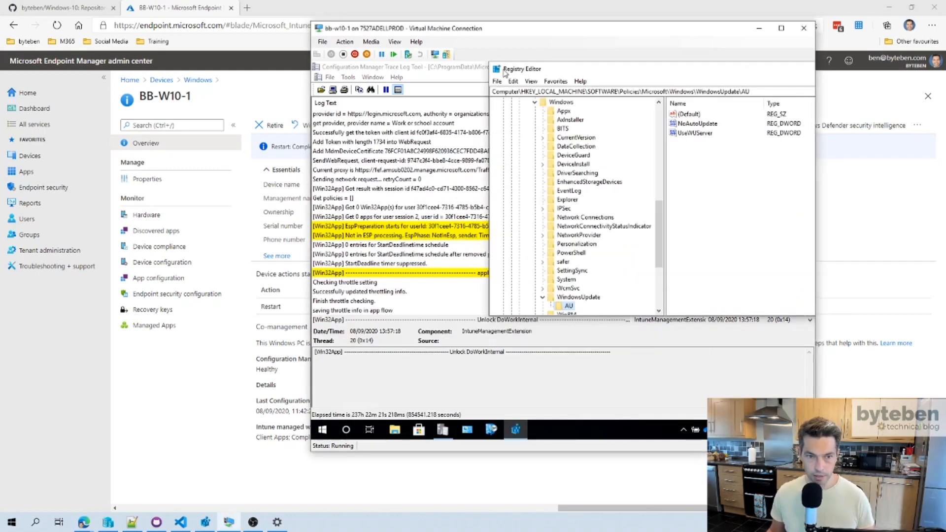
{"action": "left_click_drag", "start_coordinate": [585, 73], "coordinate": [439, 84]}
{"action": "left_click", "coordinate": [604, 520]}
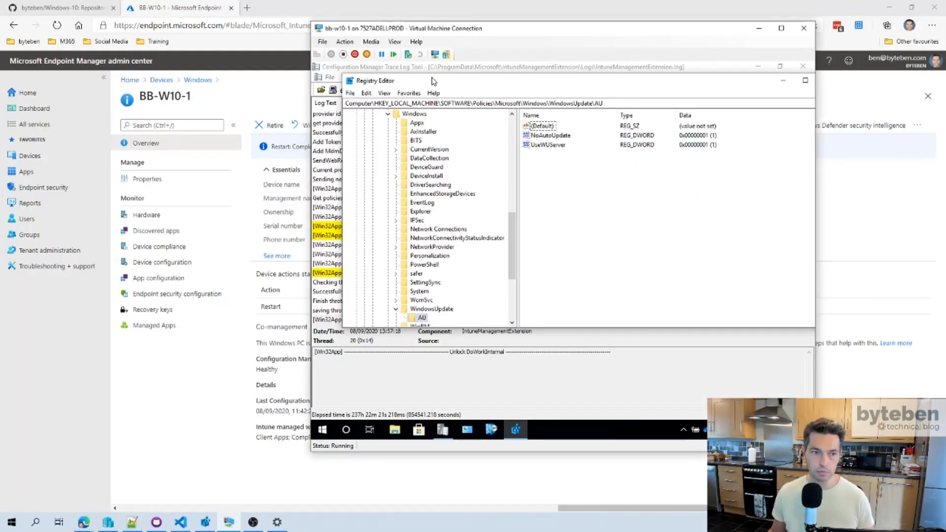
{"action": "left_click", "coordinate": [495, 70]}
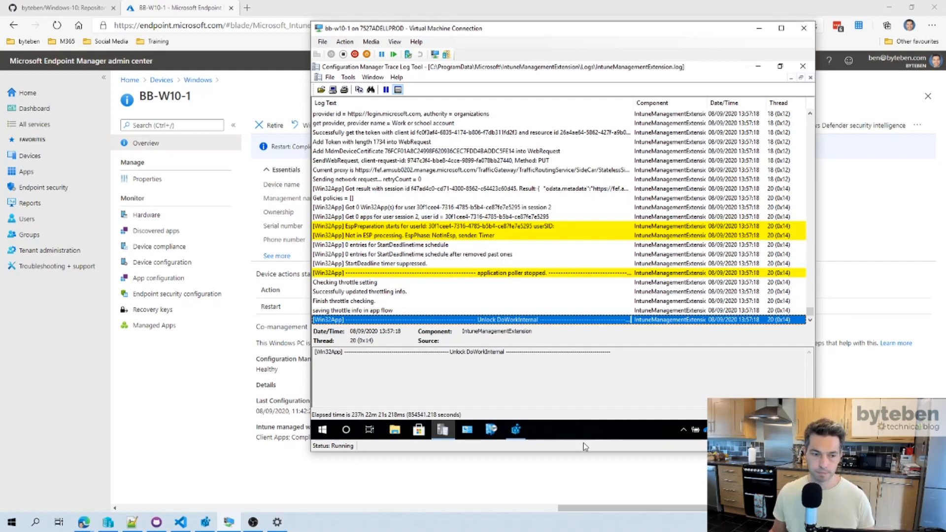
- Search for "service" in the bb-w10-1 virtual machine to find the Services console
{"action": "left_click", "coordinate": [318, 437]}
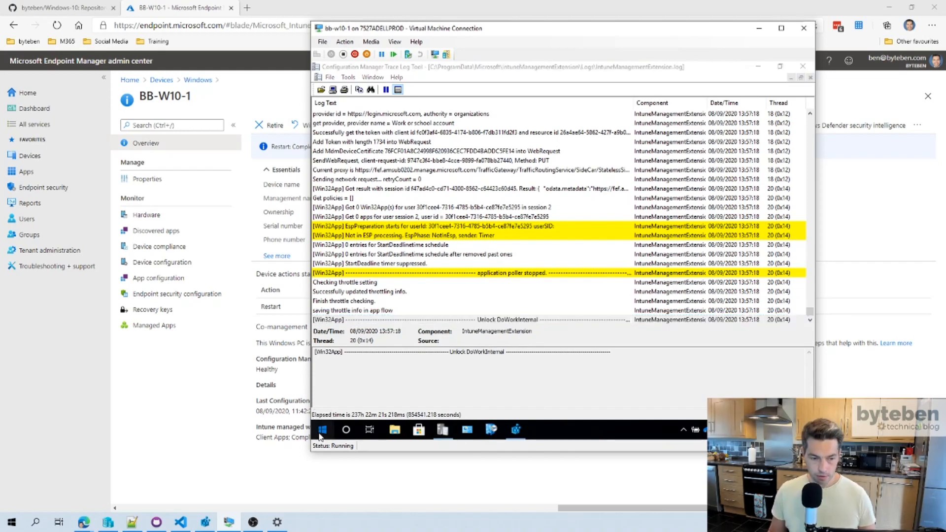
{"action": "type", "text": "service"}
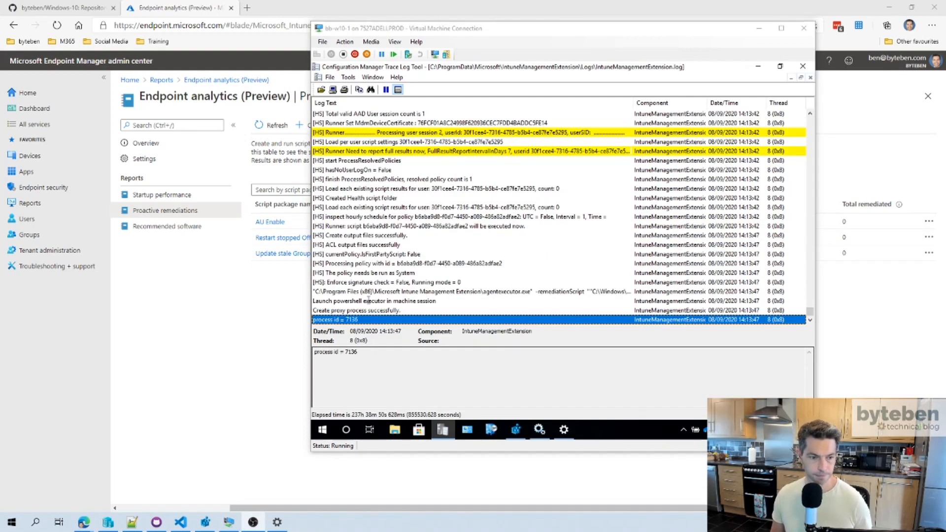
- Examine the IntuneManagementExtension.log entries covering the detect.ps1 launch, its exit code and the pre-remediation compliance result
{"action": "left_click", "coordinate": [373, 274]}
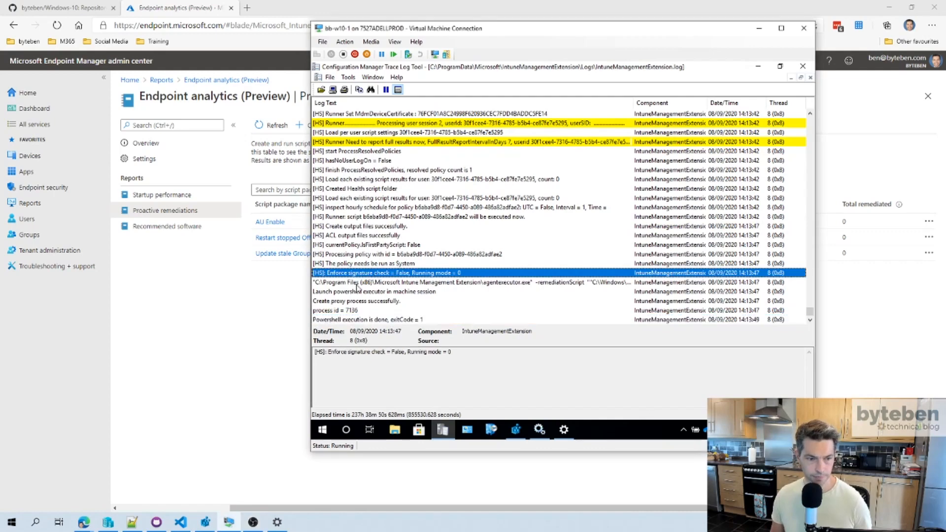
{"action": "left_click", "coordinate": [361, 283]}
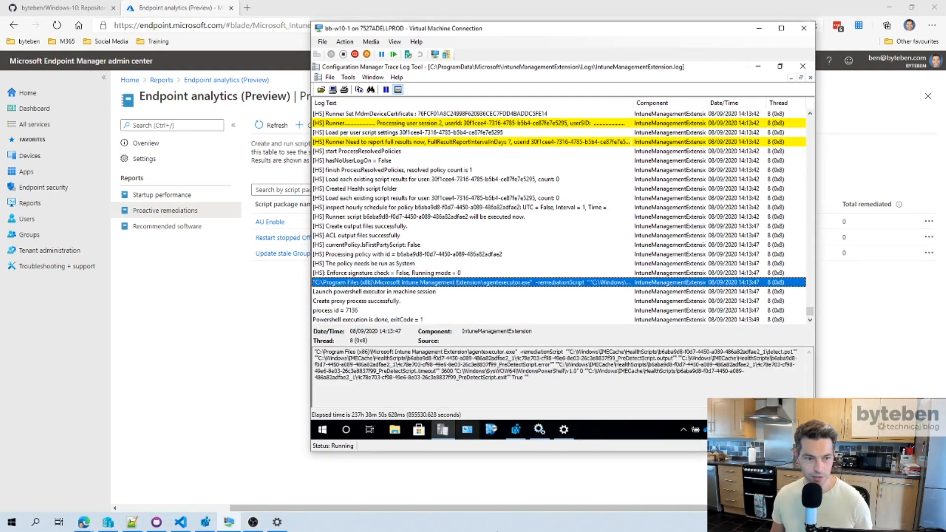
{"action": "key", "text": "super+d"}
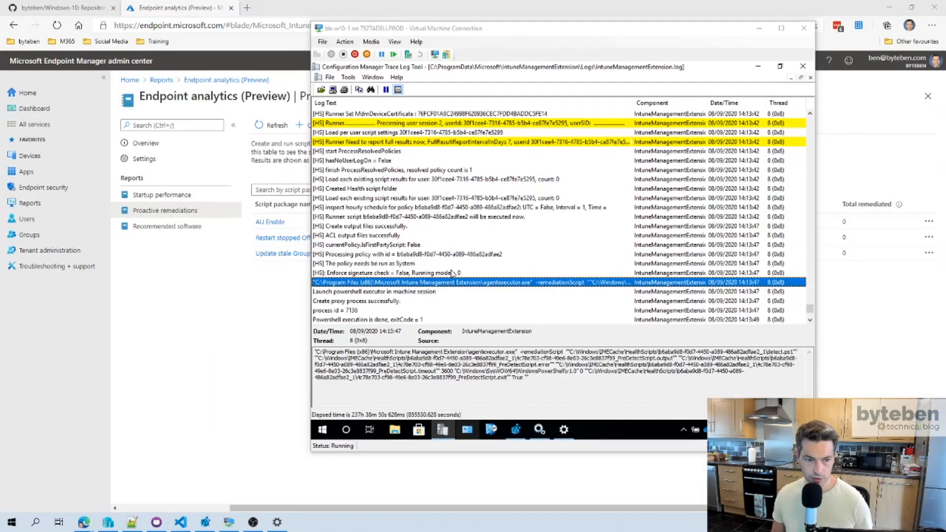
{"action": "left_click", "coordinate": [467, 282]}
{"action": "scroll", "coordinate": [468, 283], "scroll_direction": "down", "scroll_amount": 2}
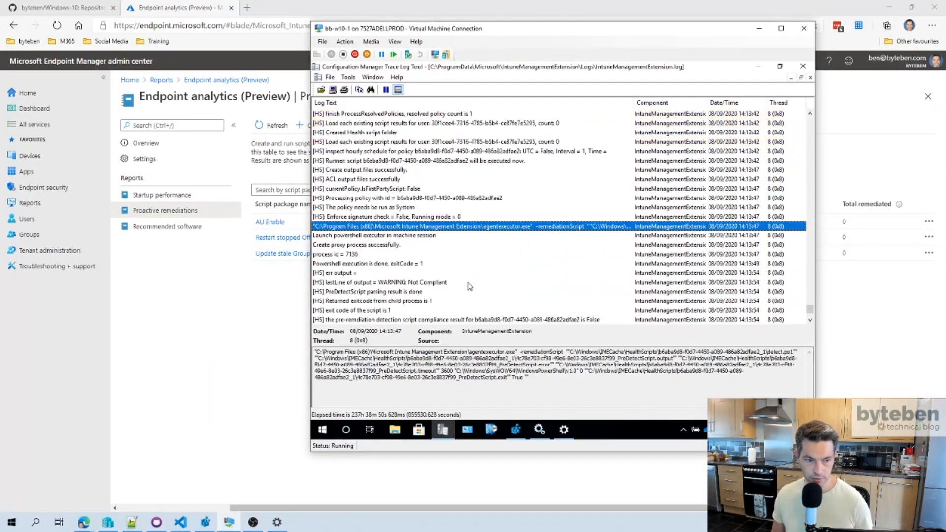
{"action": "scroll", "coordinate": [459, 284], "scroll_direction": "down", "scroll_amount": 1}
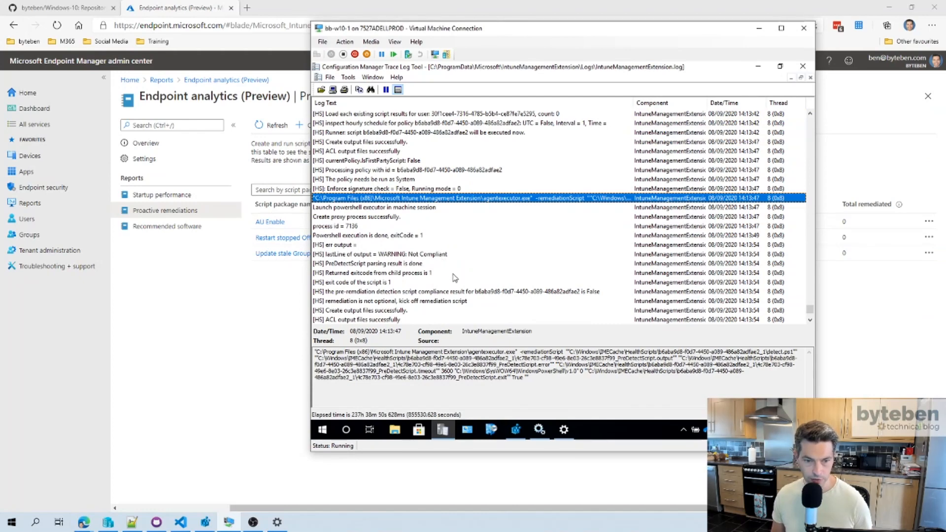
{"action": "left_click", "coordinate": [455, 292]}
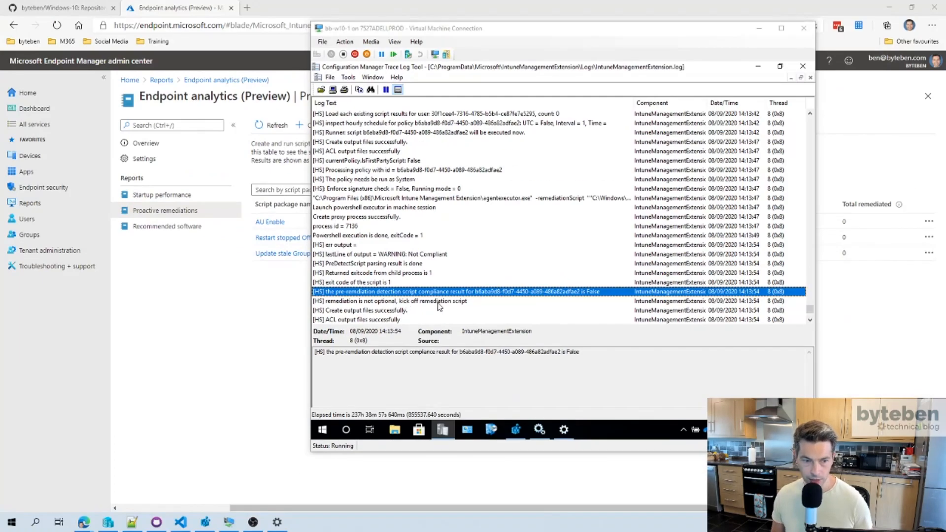
{"action": "left_click", "coordinate": [586, 292]}
- Examine the log entries for the remediate.ps1 launch, its PowerShell exit code and its error output
{"action": "scroll", "coordinate": [585, 290], "scroll_direction": "down", "scroll_amount": 2}
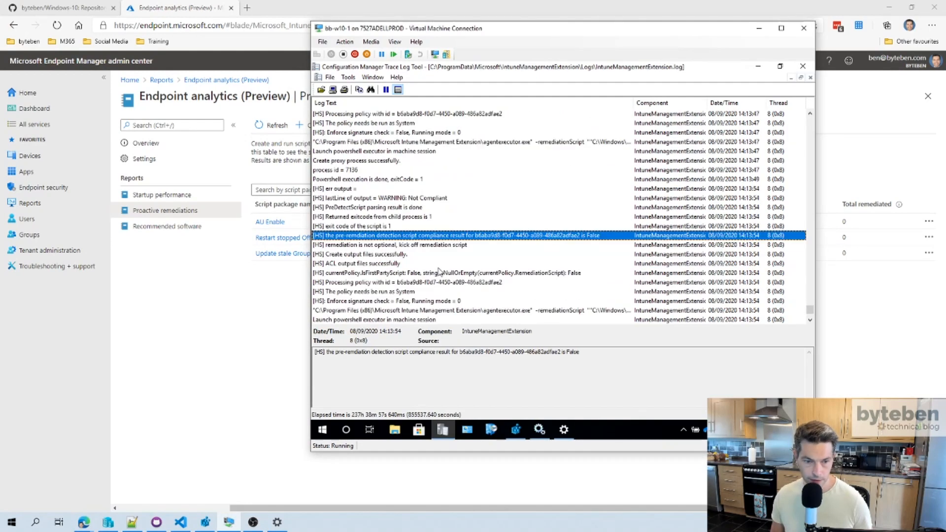
{"action": "scroll", "coordinate": [438, 270], "scroll_direction": "down", "scroll_amount": 1}
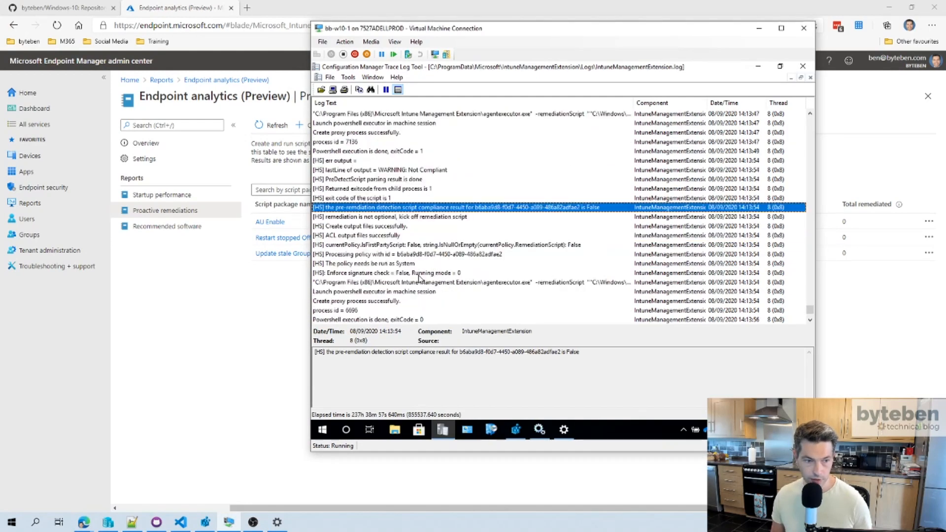
{"action": "left_click", "coordinate": [419, 274]}
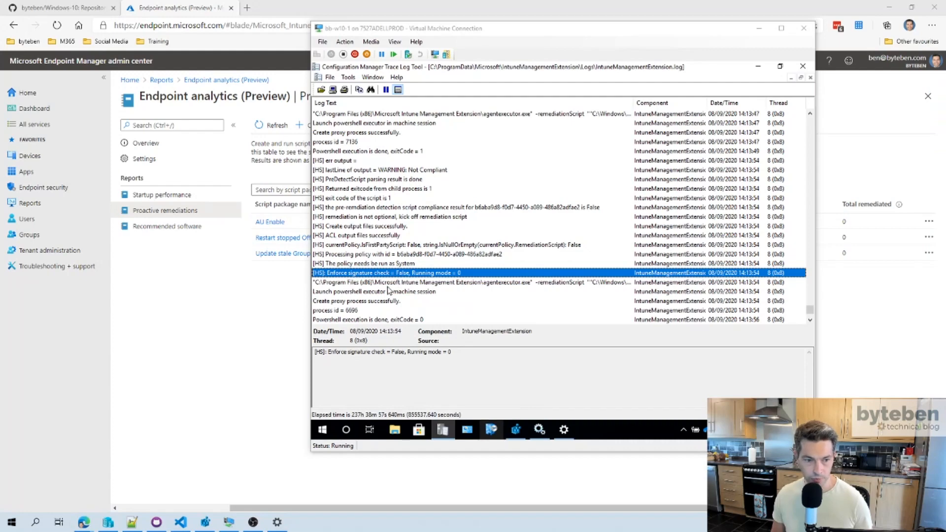
{"action": "left_click", "coordinate": [404, 283]}
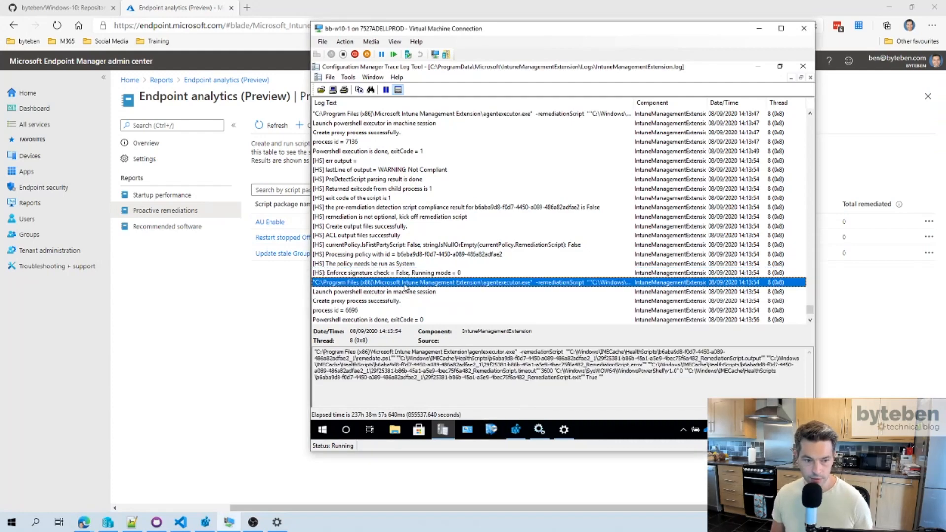
{"action": "scroll", "coordinate": [404, 285], "scroll_direction": "down", "scroll_amount": 3}
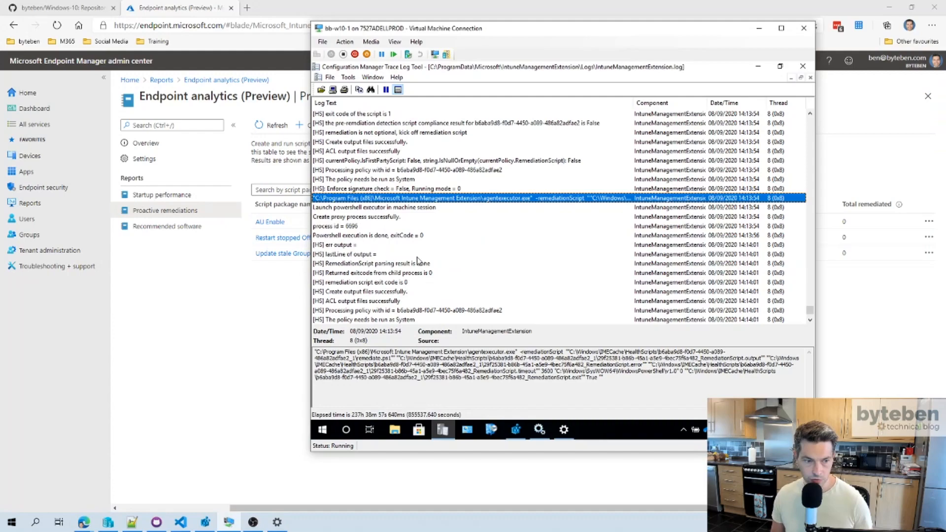
{"action": "left_click", "coordinate": [422, 236]}
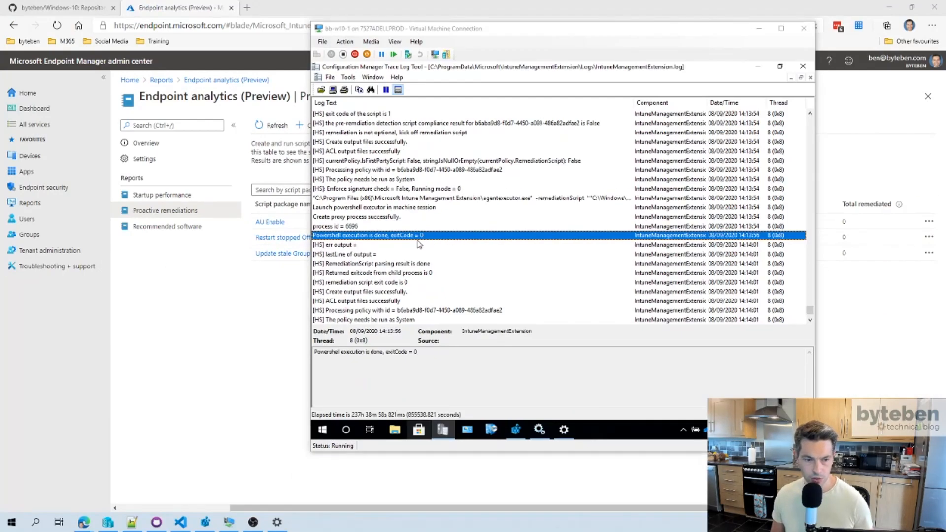
{"action": "left_click", "coordinate": [422, 245]}
{"action": "scroll", "coordinate": [421, 249], "scroll_direction": "down", "scroll_amount": 3}
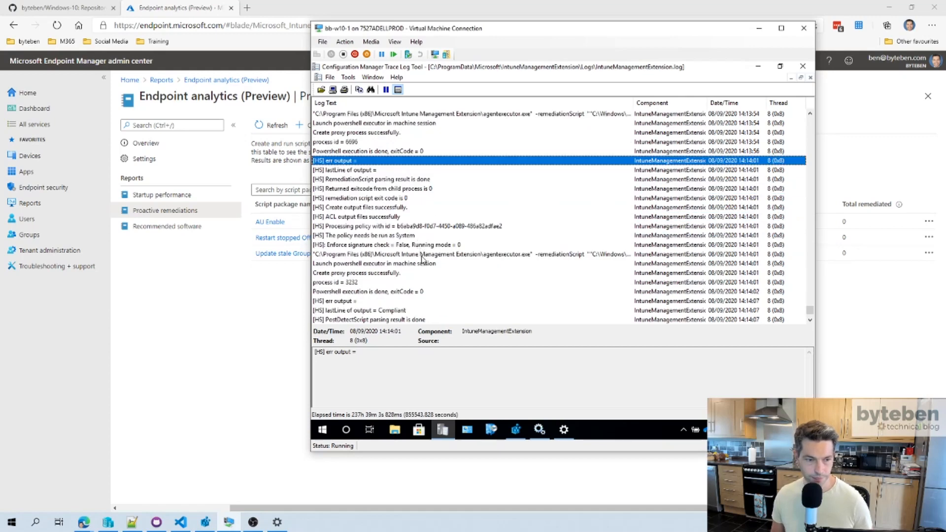
- Examine the log entries for the post-remediation detection run, its compliance output and the policy results sent to the service
{"action": "left_click", "coordinate": [422, 254]}
{"action": "scroll", "coordinate": [421, 257], "scroll_direction": "down", "scroll_amount": 3}
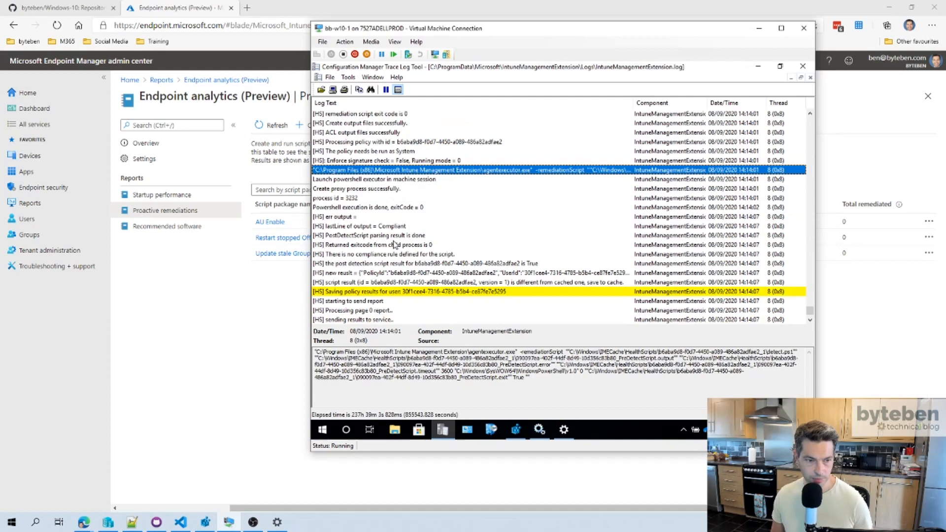
{"action": "left_click", "coordinate": [387, 227]}
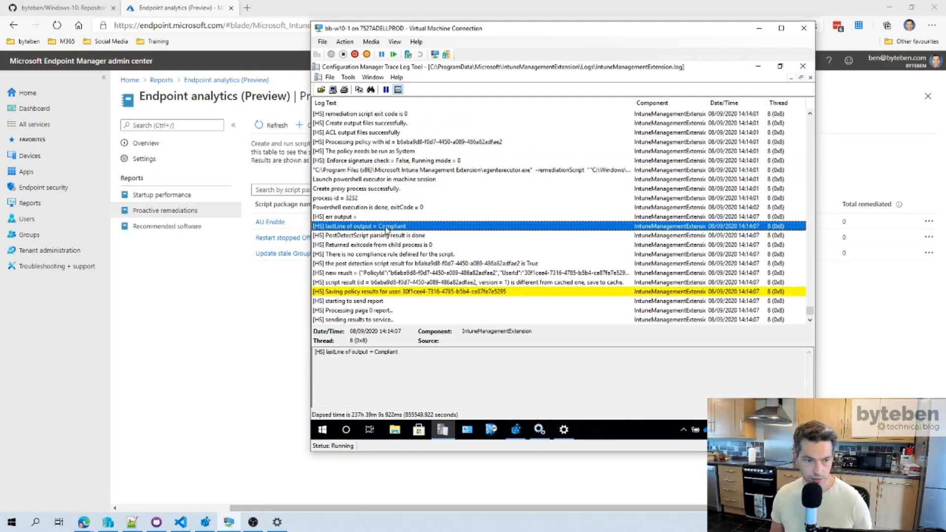
{"action": "scroll", "coordinate": [433, 281], "scroll_direction": "down", "scroll_amount": 2}
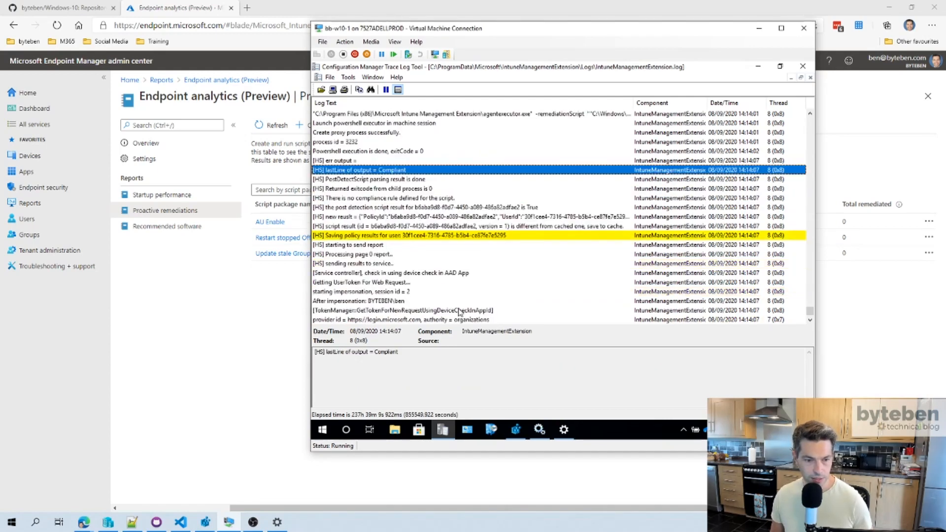
{"action": "scroll", "coordinate": [385, 211], "scroll_direction": "down", "scroll_amount": 1}
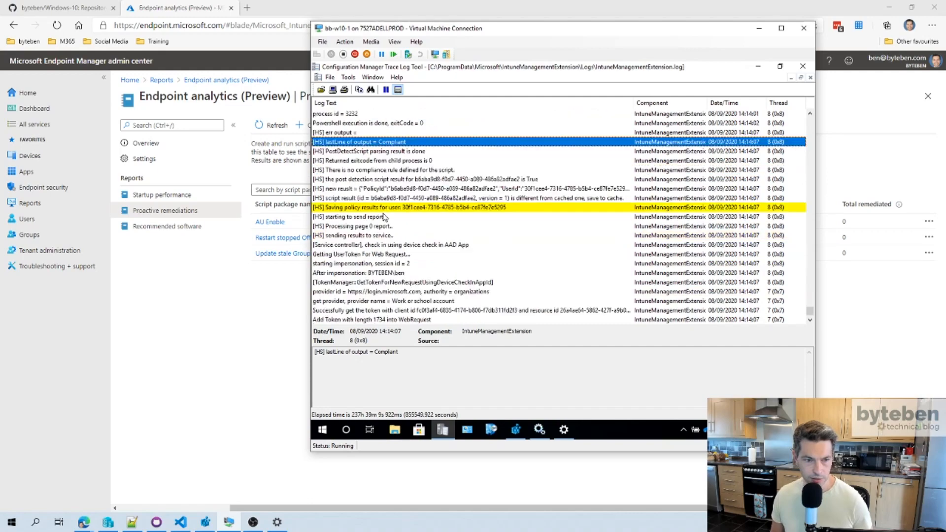
{"action": "scroll", "coordinate": [385, 216], "scroll_direction": "up", "scroll_amount": 2}
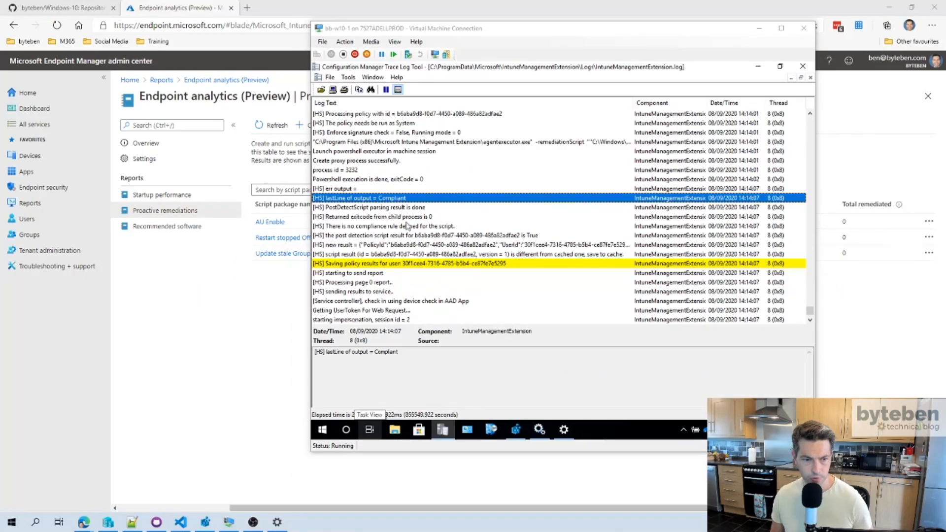
{"action": "left_click", "coordinate": [407, 226]}
{"action": "scroll", "coordinate": [407, 234], "scroll_direction": "down", "scroll_amount": 3}
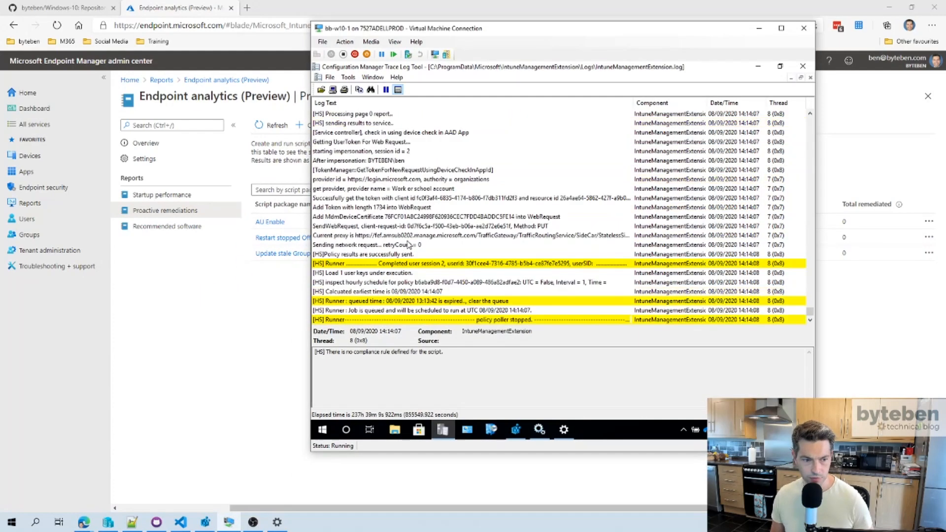
{"action": "scroll", "coordinate": [428, 273], "scroll_direction": "up", "scroll_amount": 6}
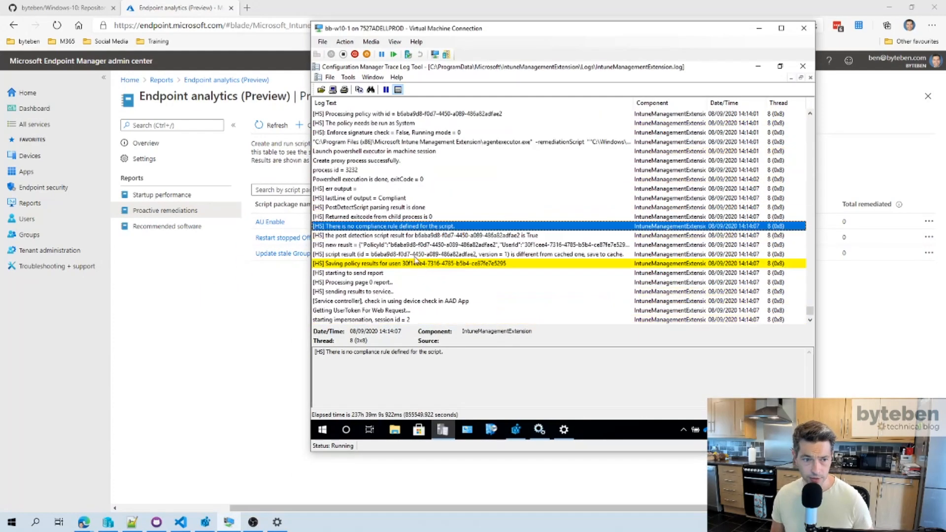
- Minimize the log, check the NoAutoUpdate value under the WindowsUpdate\AU policy key in Registry Editor, and minimize the editor
{"action": "left_click", "coordinate": [757, 69]}
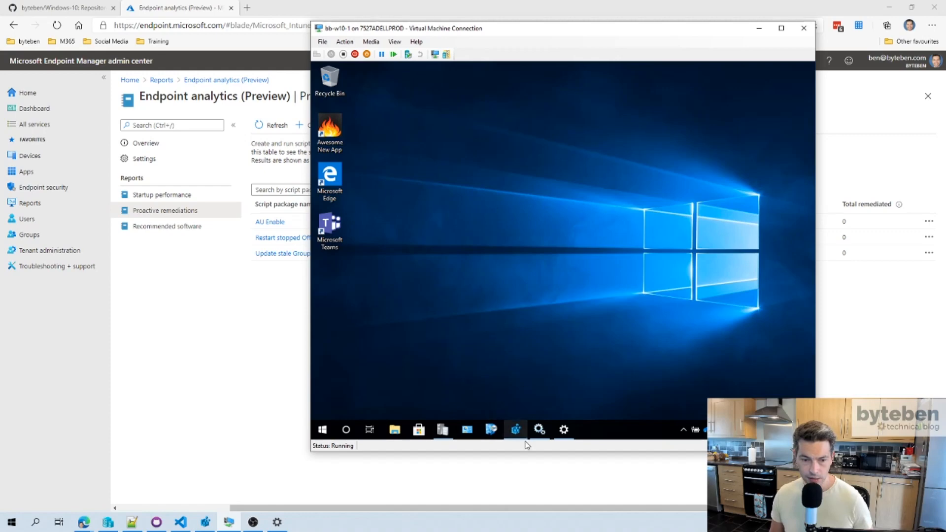
{"action": "mouse_move", "coordinate": [517, 434]}
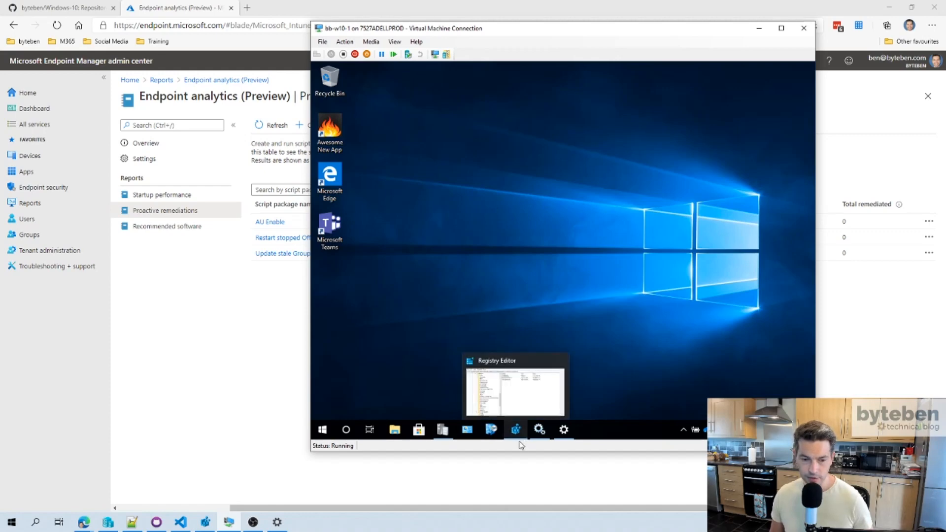
{"action": "left_click", "coordinate": [514, 433]}
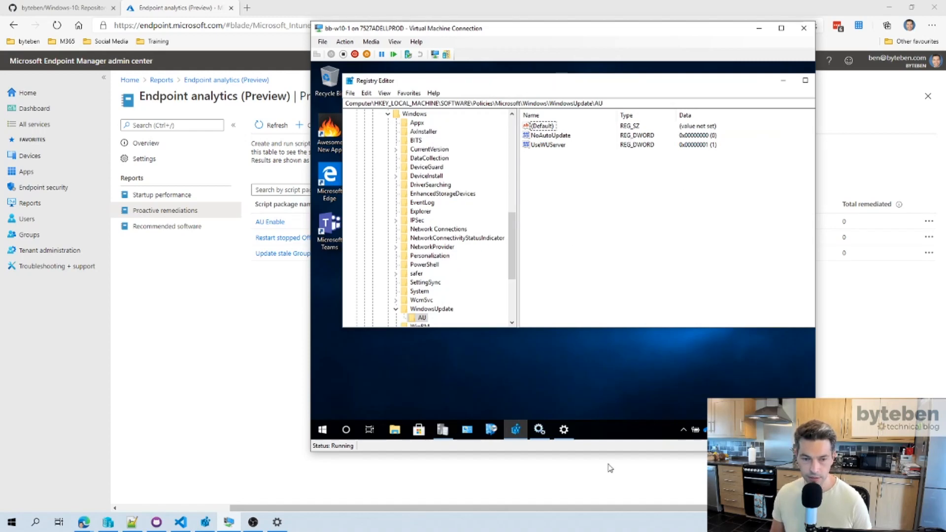
{"action": "left_click", "coordinate": [619, 531]}
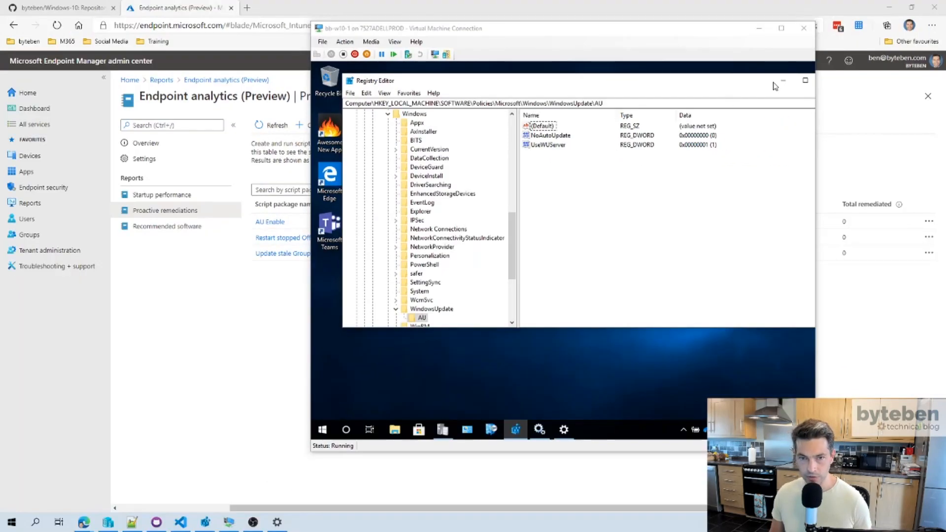
{"action": "left_click", "coordinate": [783, 85]}
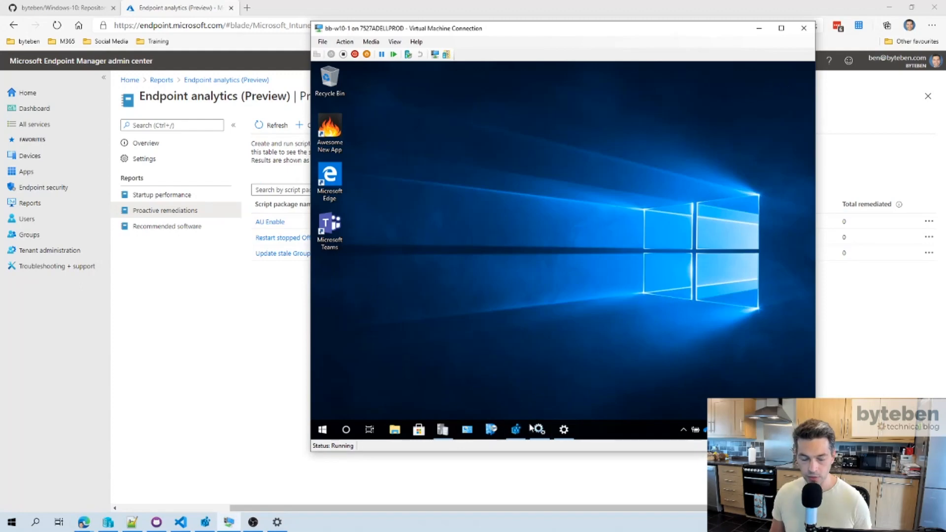
- Close the Managed by byteben settings page, examine the virtual machine's Windows Update settings, minimize them, and reposition the virtual machine window
{"action": "left_click", "coordinate": [564, 430]}
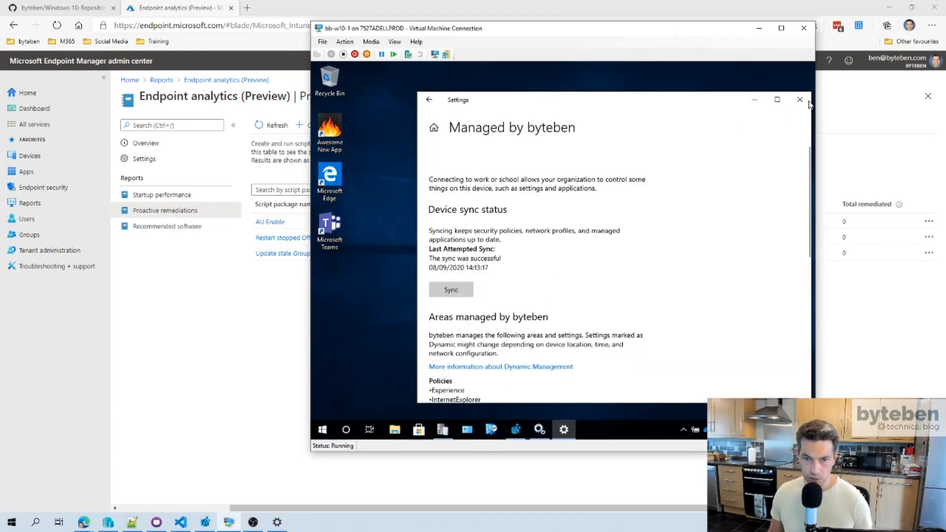
{"action": "left_click", "coordinate": [799, 100]}
{"action": "left_click", "coordinate": [323, 430]}
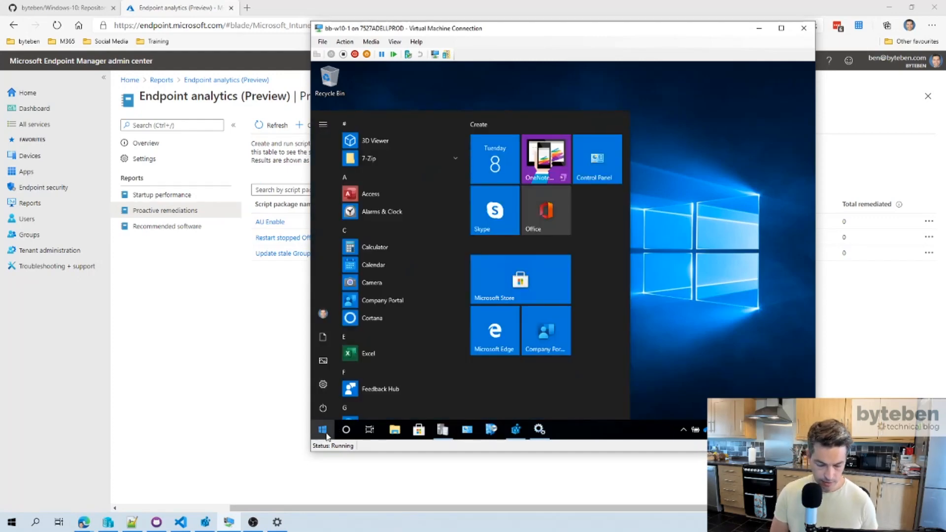
{"action": "type", "text": "windows"}
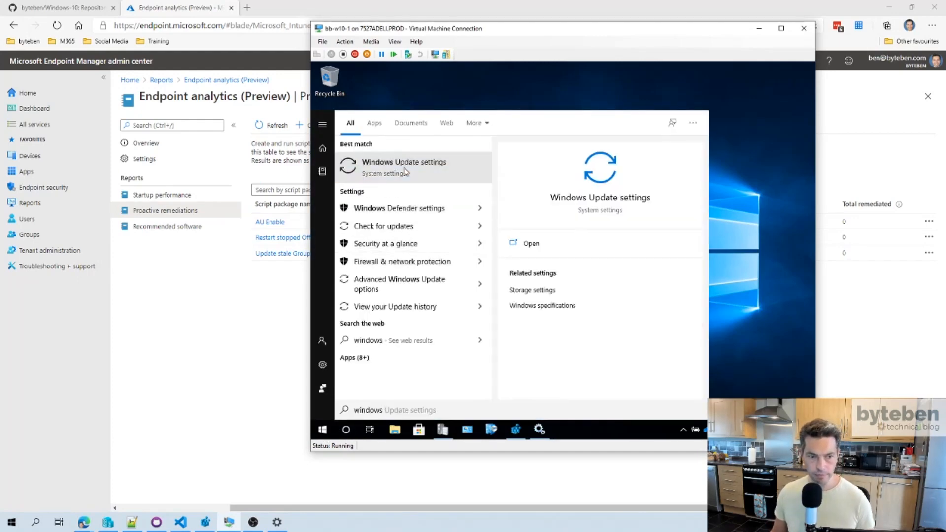
{"action": "key", "text": "Return"}
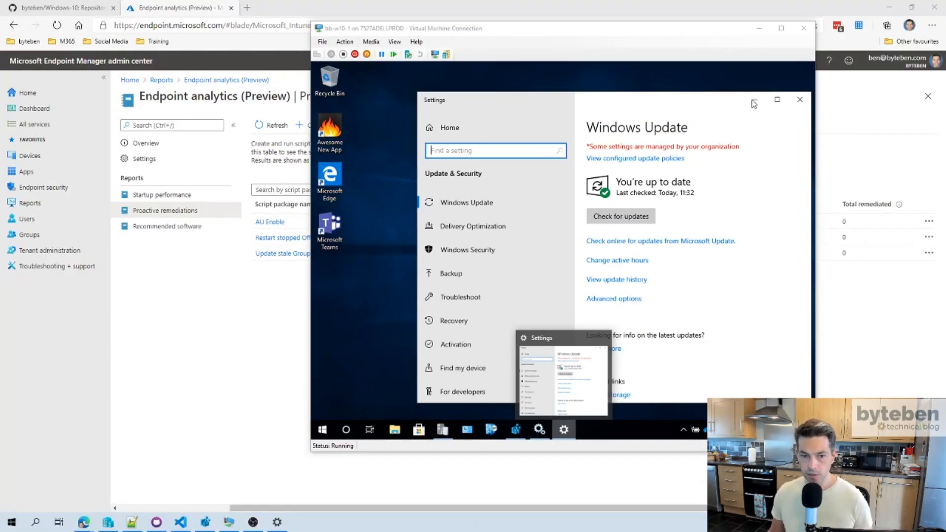
{"action": "left_click", "coordinate": [628, 438]}
{"action": "left_click", "coordinate": [753, 100]}
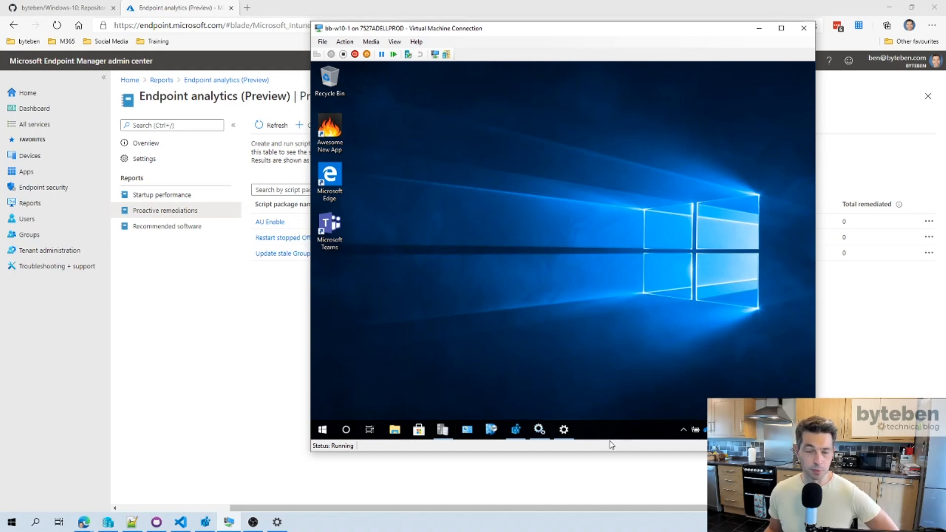
{"action": "mouse_move", "coordinate": [458, 28]}
{"action": "left_mouse_down"}
{"action": "mouse_move", "coordinate": [459, 54]}
{"action": "mouse_move", "coordinate": [458, 14]}
{"action": "left_mouse_up"}
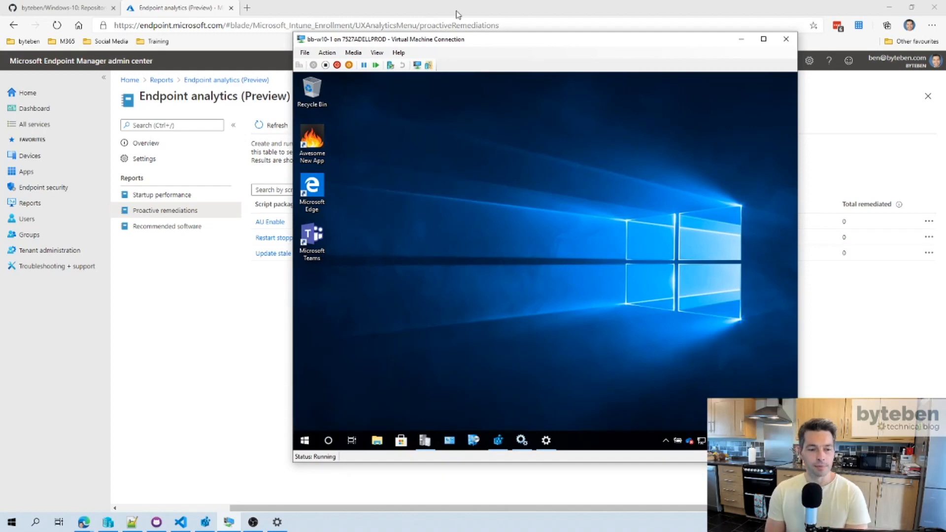